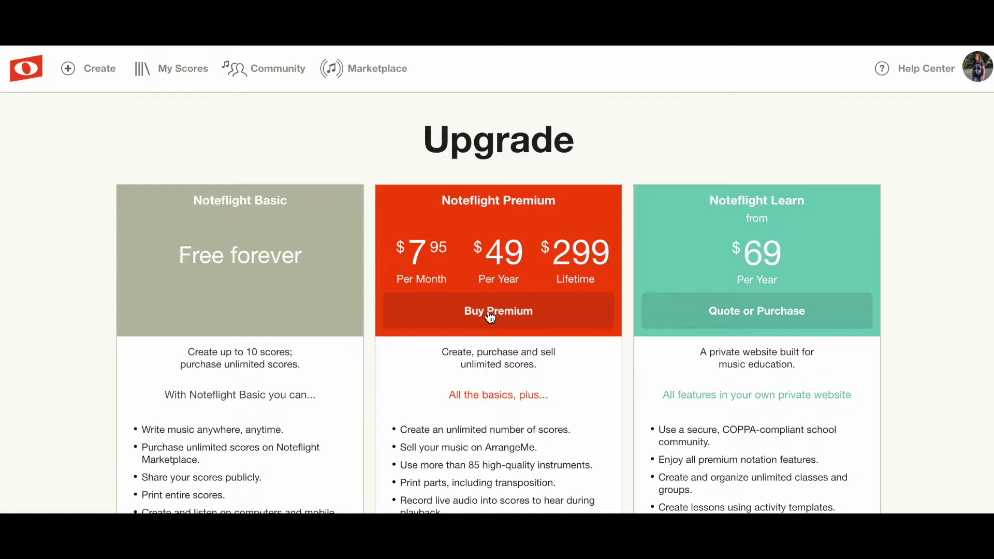
Review the prices and feature lists of the Basic, Premium and Learn plans on the Upgrade page
scroll(490, 315, "down", 4)
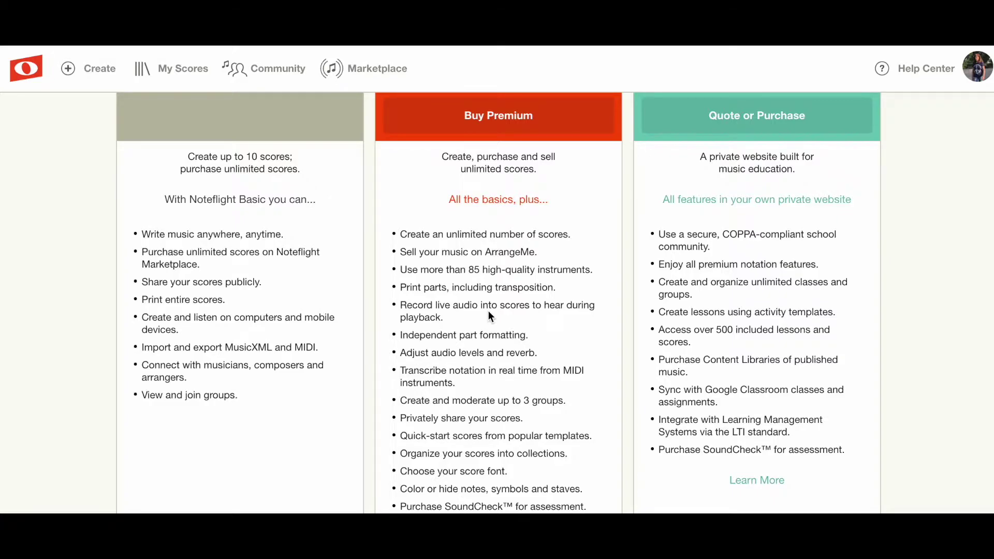
scroll(489, 313, "up", 4)
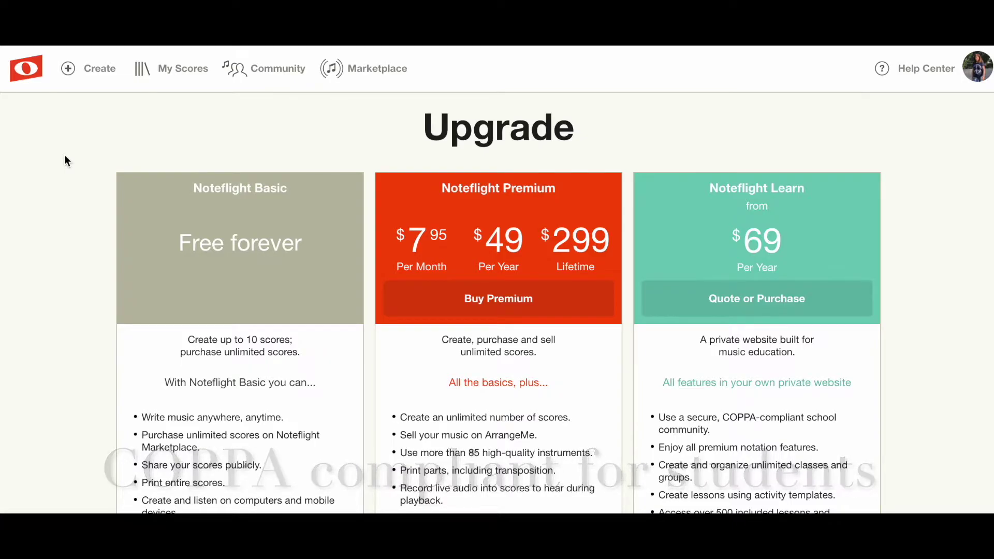
scroll(64, 154, "down", 1)
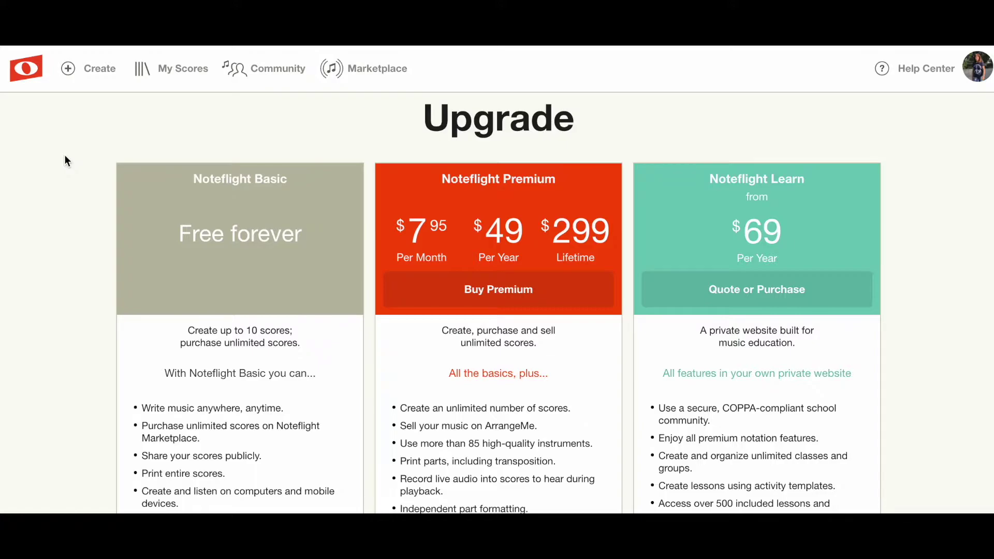
Create a new score from the blank Lead Sheet template after looking through the available score sheet templates
left_click(94, 74)
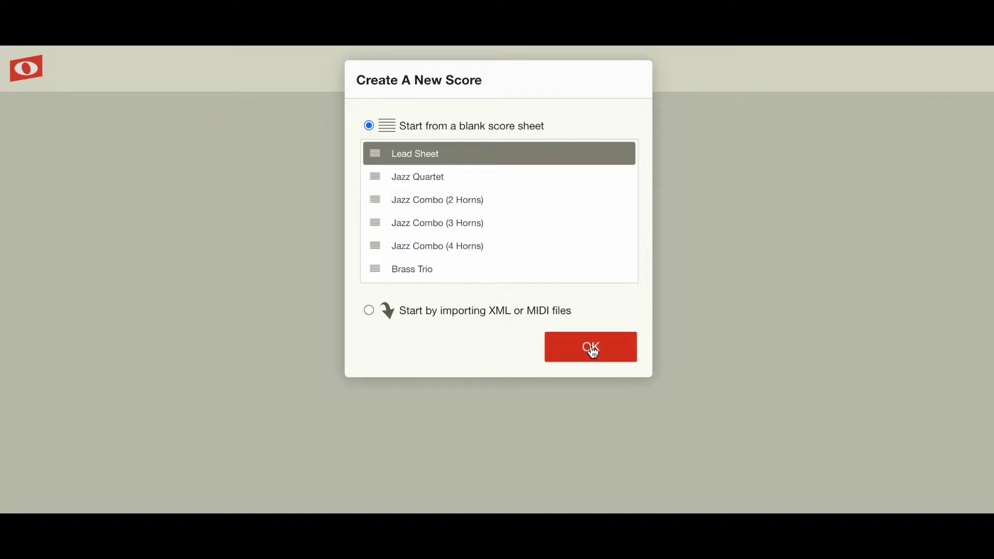
scroll(547, 213, "down", 10)
scroll(549, 213, "up", 1)
scroll(548, 212, "up", 4)
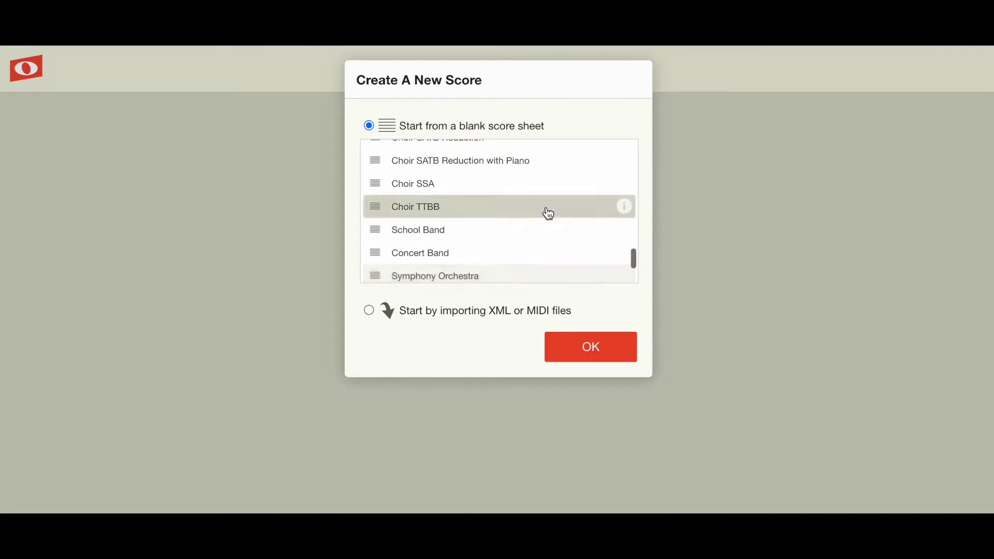
scroll(549, 213, "up", 5)
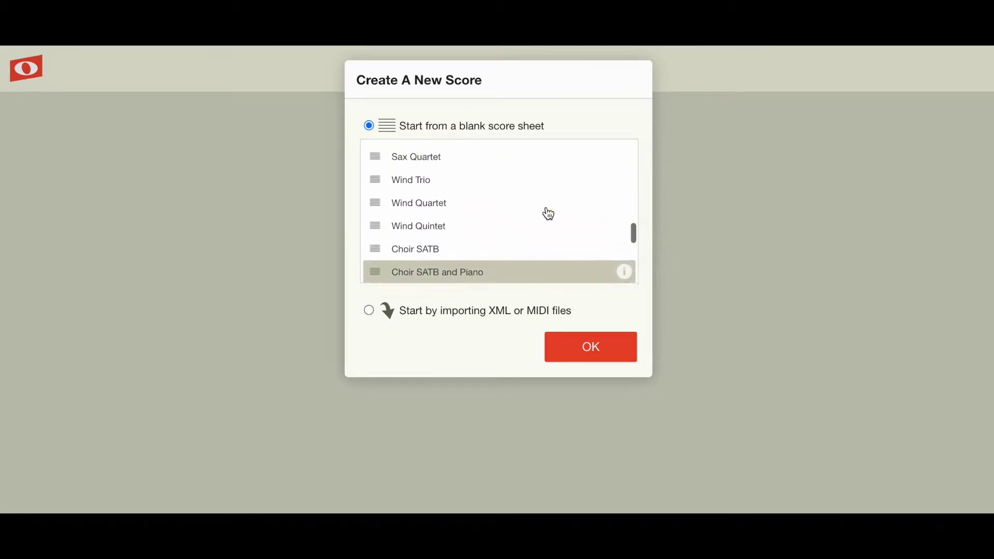
scroll(549, 213, "up", 5)
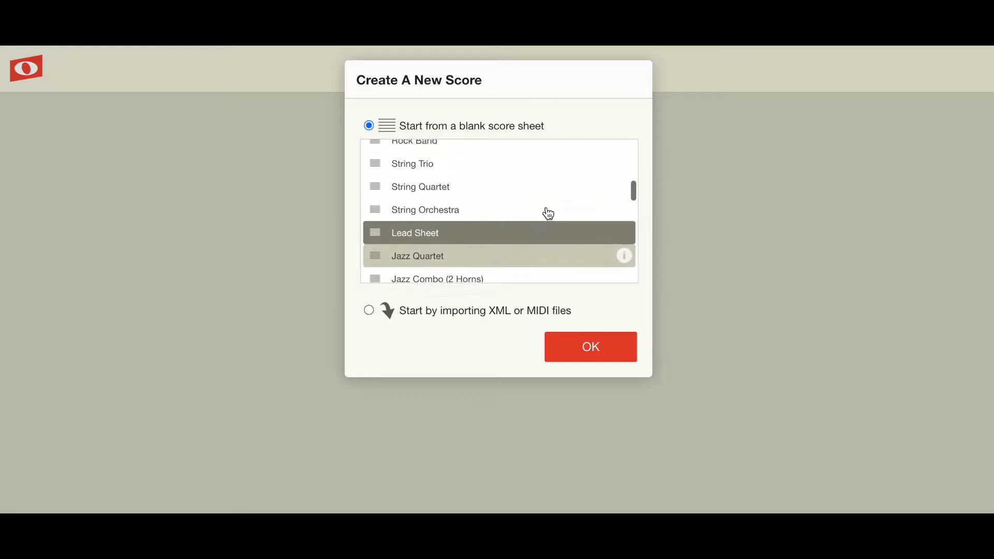
scroll(548, 213, "up", 5)
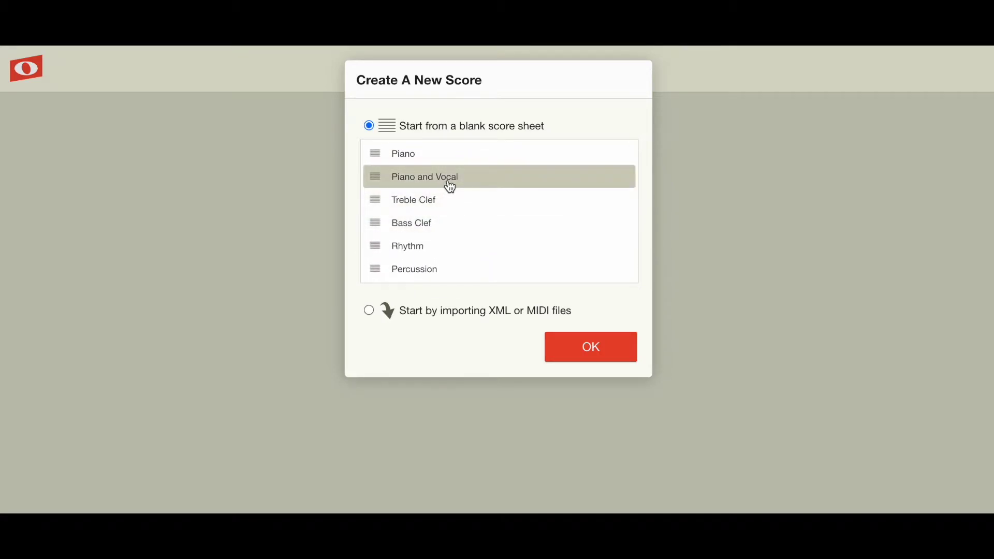
scroll(518, 209, "down", 10)
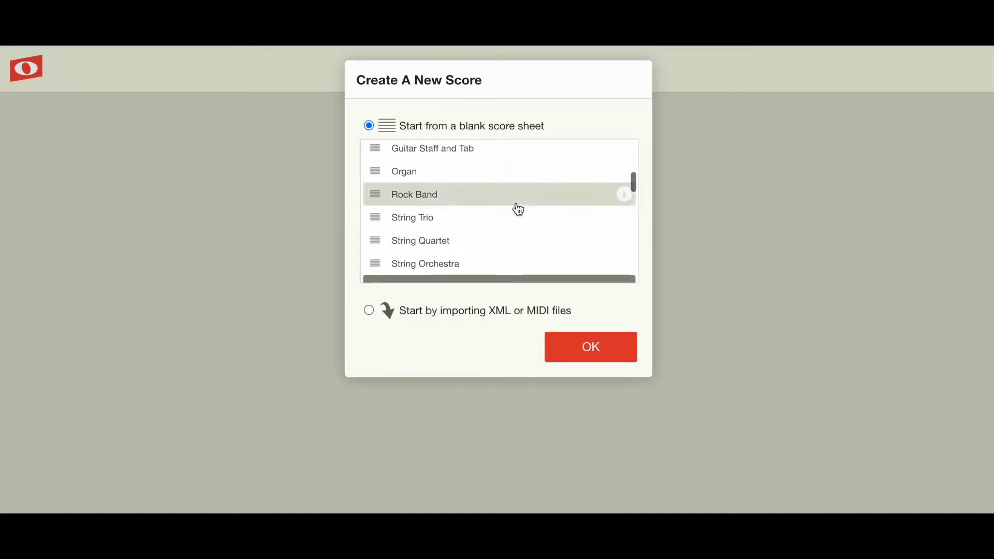
scroll(544, 257, "up", 4)
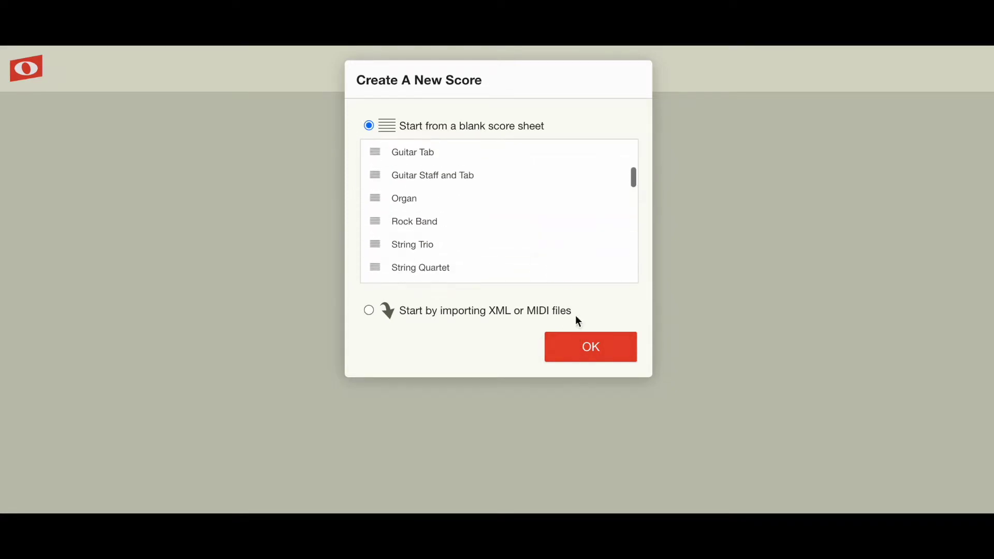
left_click(592, 356)
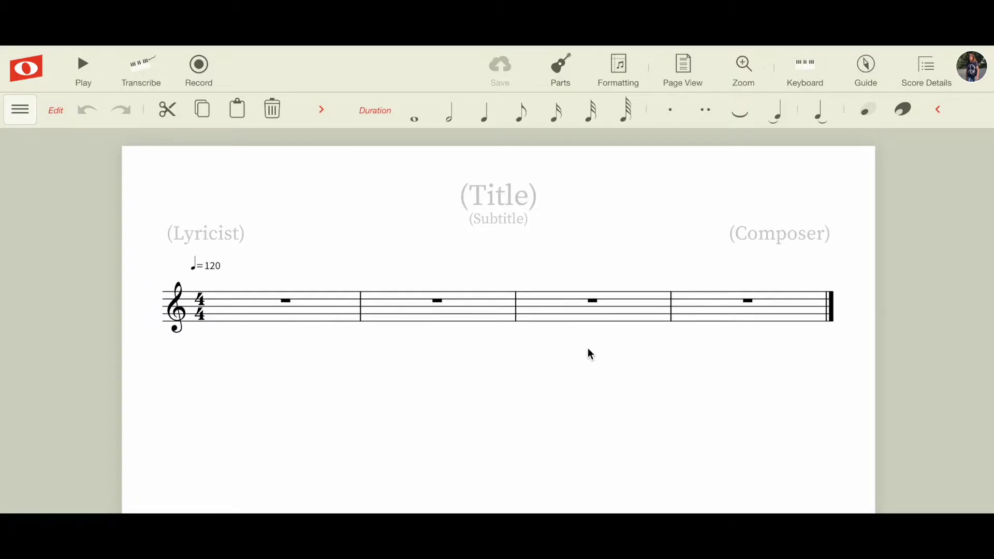
Title the score "Dog and Cat" and select the first measure
left_click(501, 196)
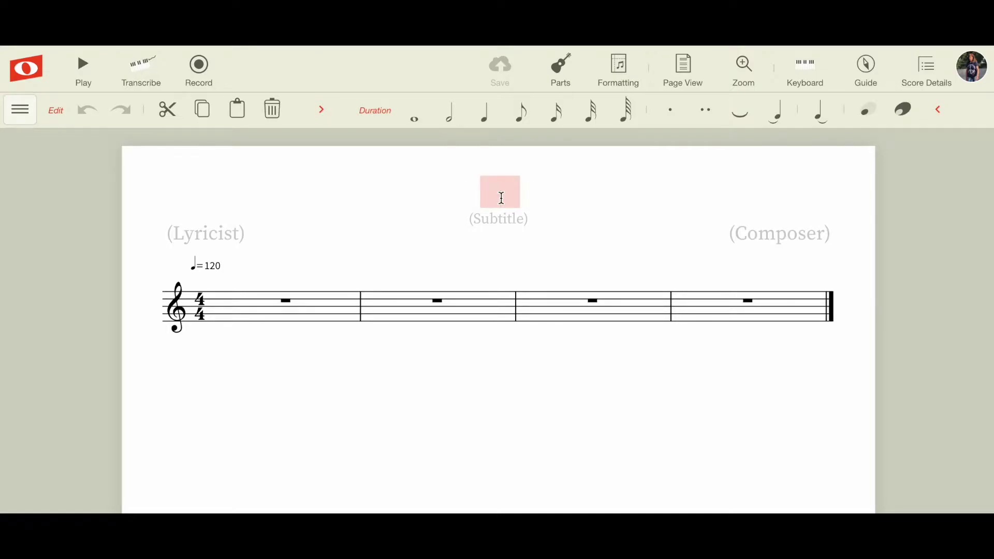
type("Dog and Cat")
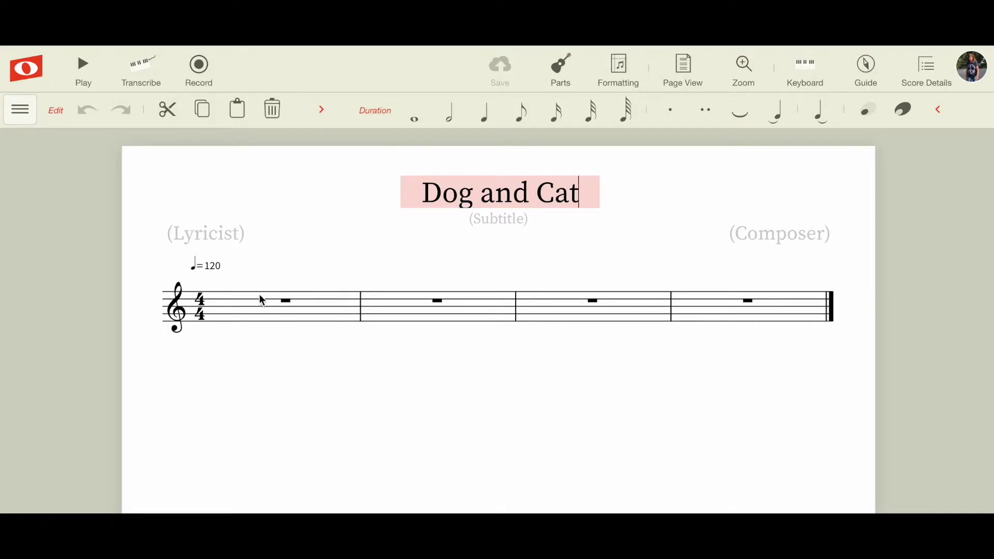
left_click(264, 266)
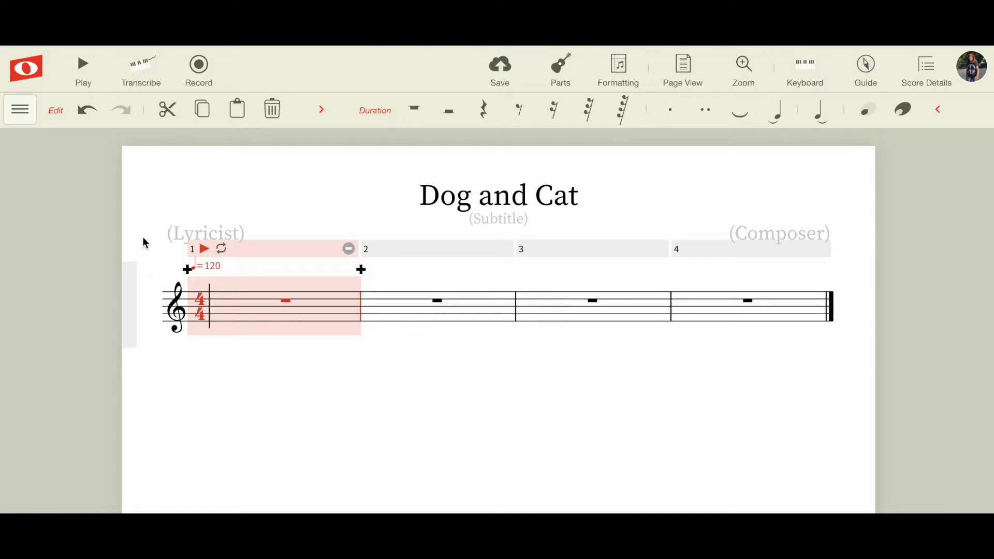
Add the Score, Rhythm and Pitch tool groups to the editing tools shown above the score
left_click(24, 116)
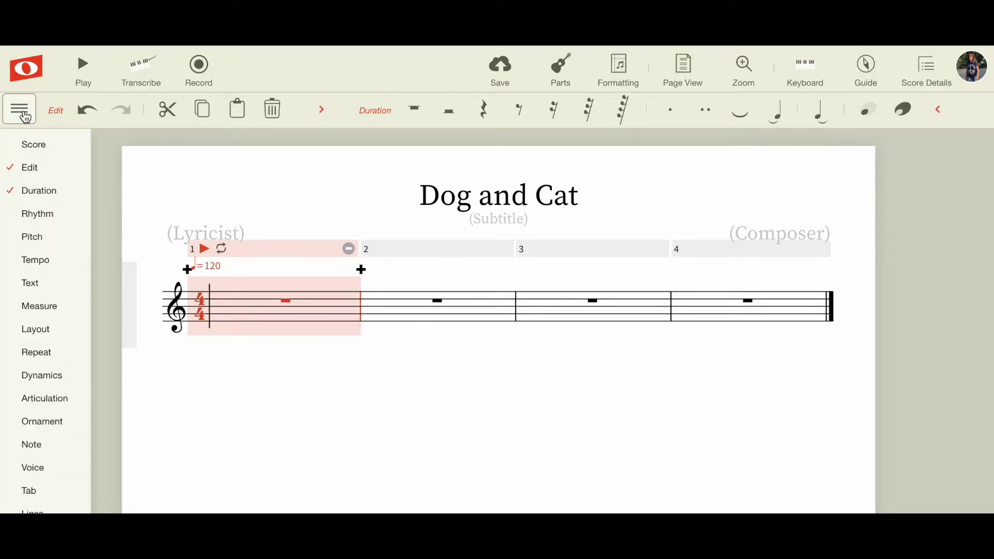
mouse_move(47, 207)
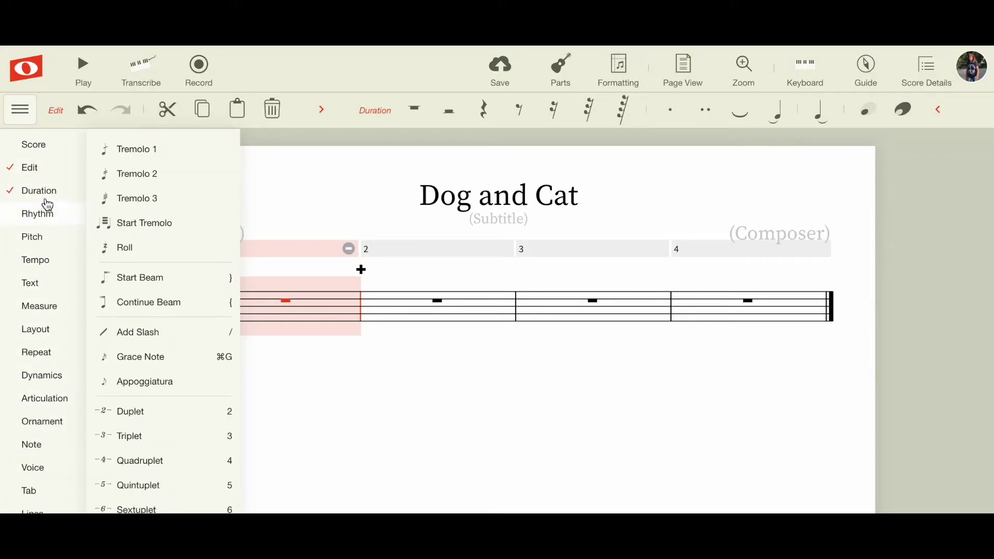
mouse_move(29, 169)
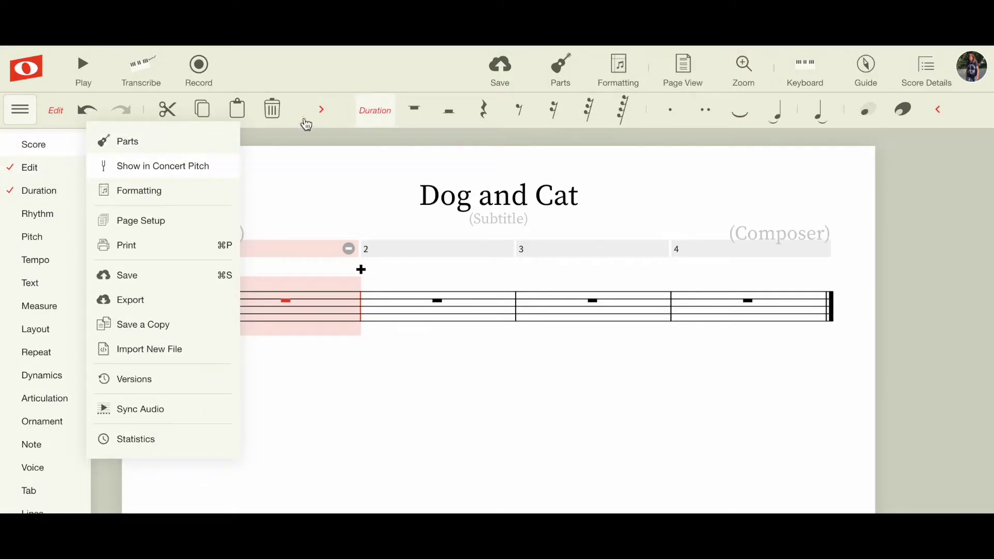
left_click(46, 153)
left_click(36, 250)
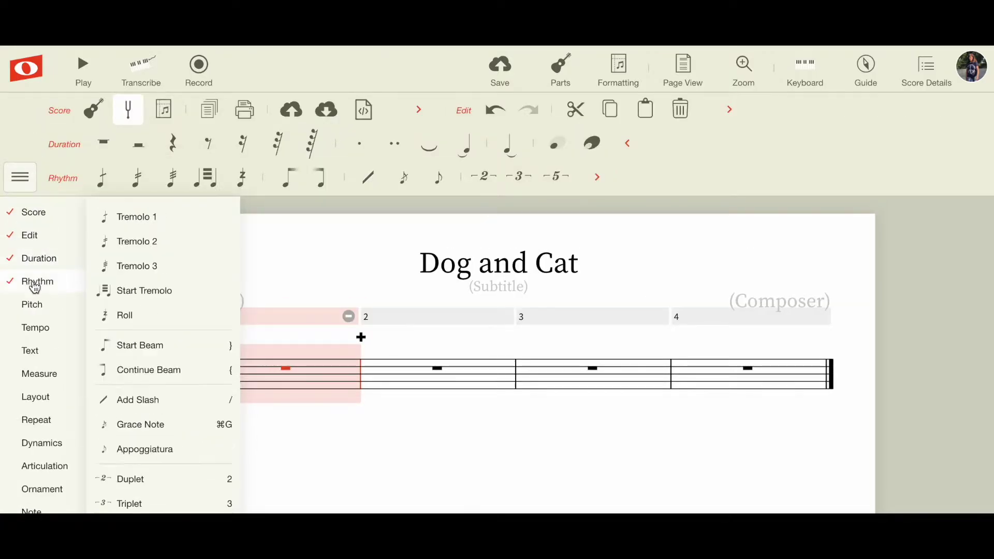
left_click(32, 306)
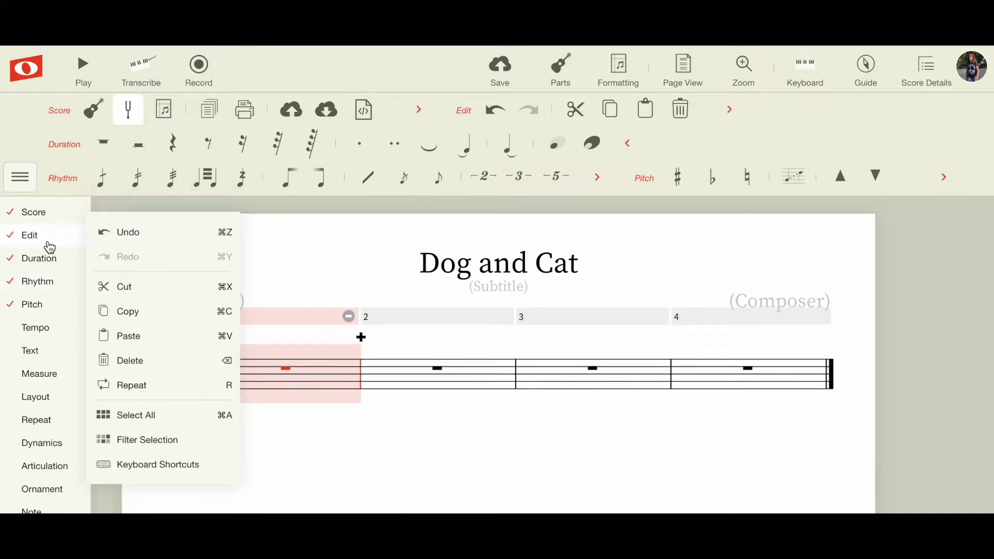
Remove the Pitch and Rhythm tool groups from the editing tools shown above the score
left_click(13, 303)
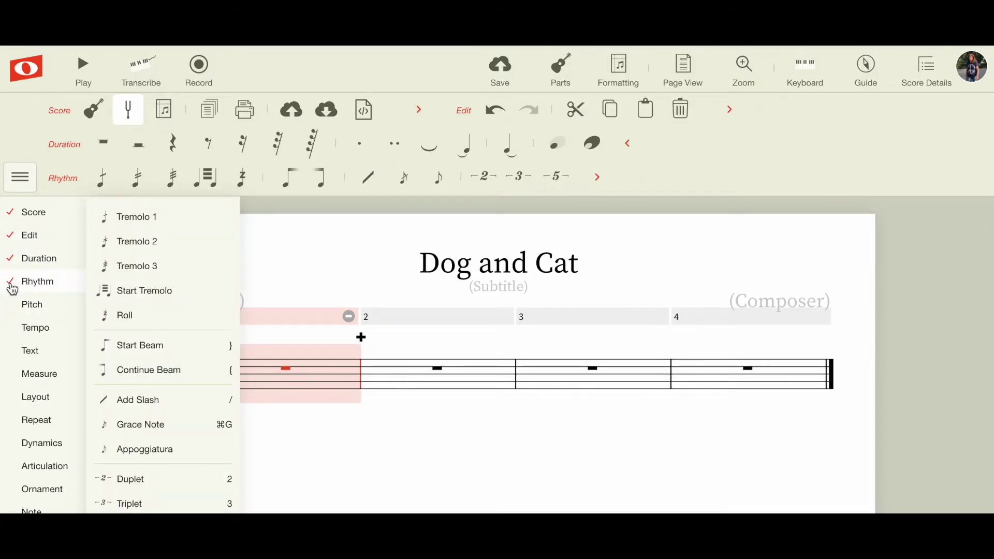
left_click(15, 282)
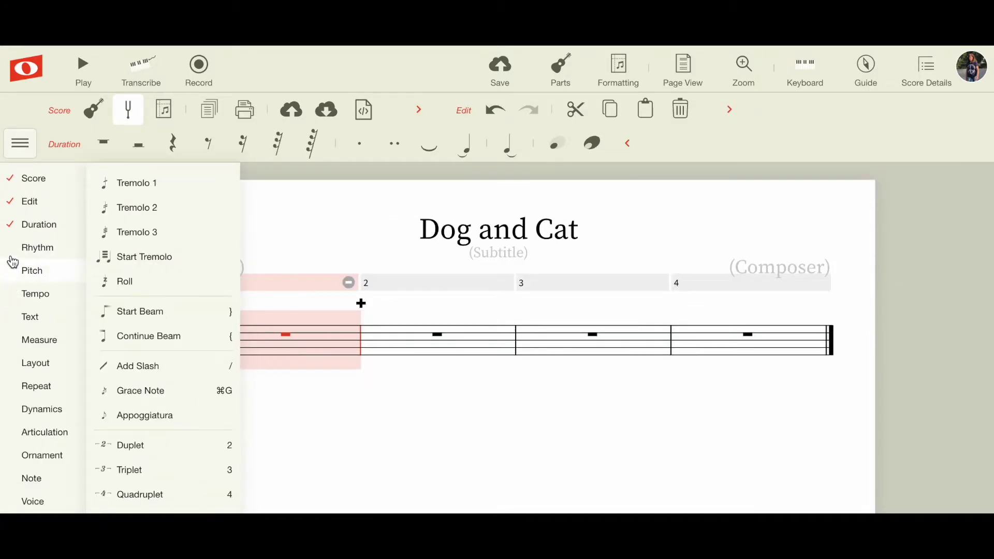
Change the time signature of the selected first measure to 2/4
left_click(20, 147)
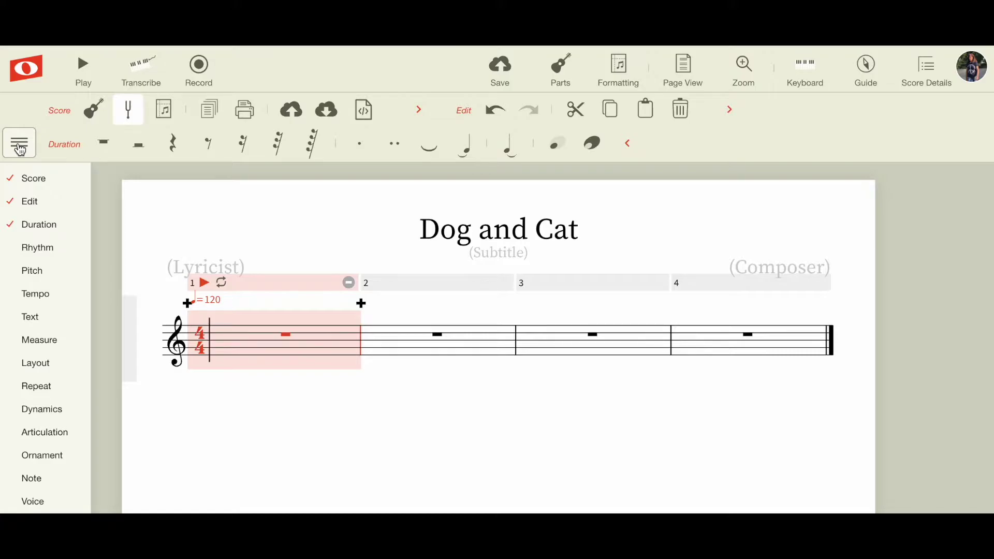
mouse_move(32, 346)
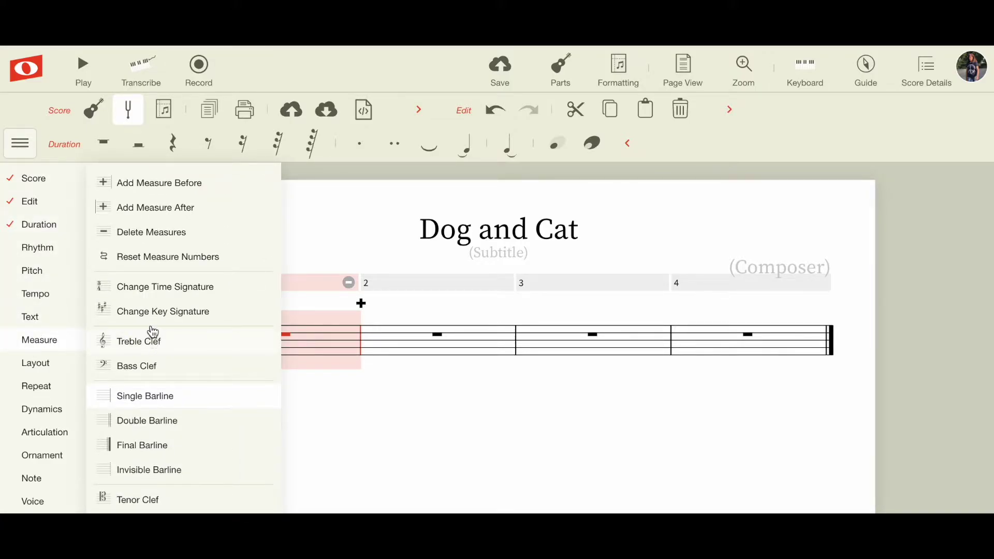
left_click(152, 293)
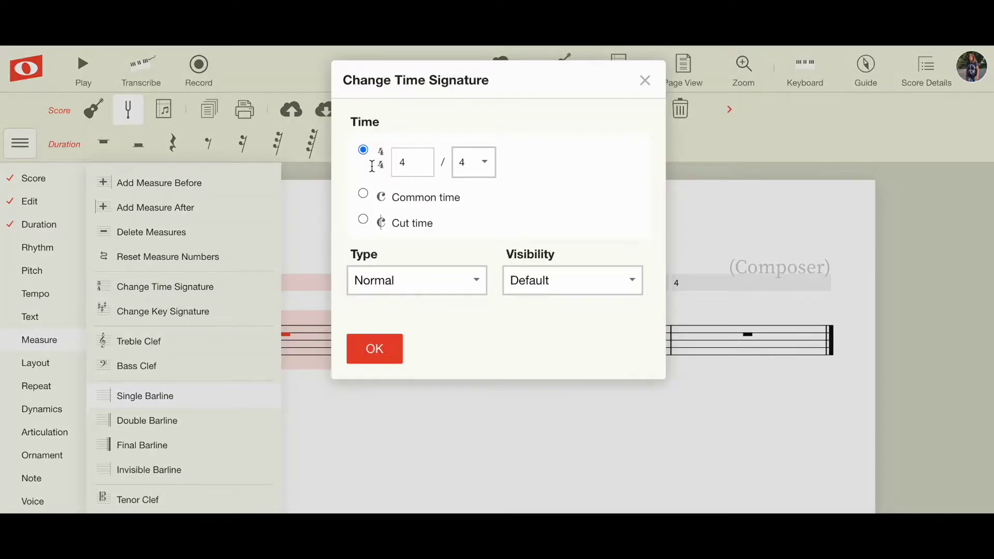
key("BackSpace")
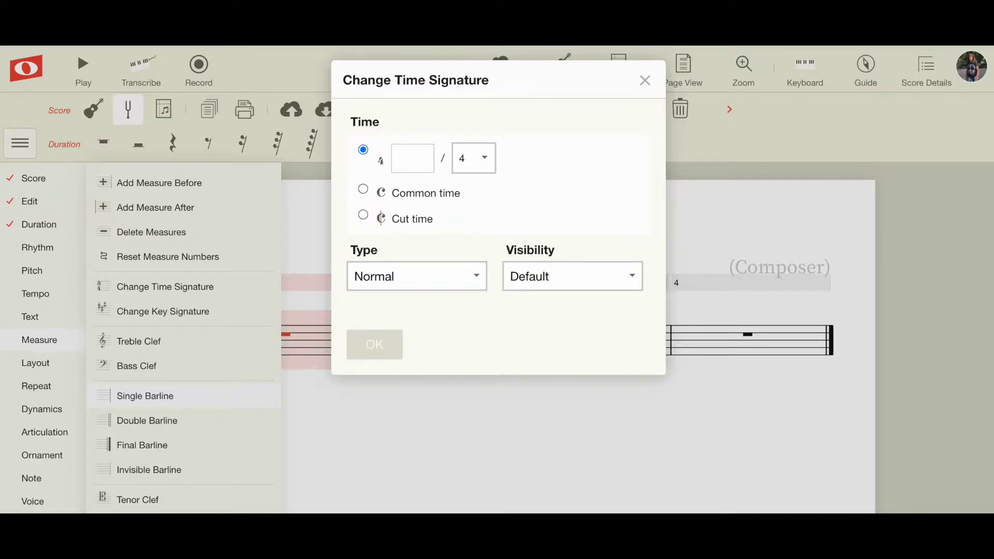
type("2")
left_click(377, 352)
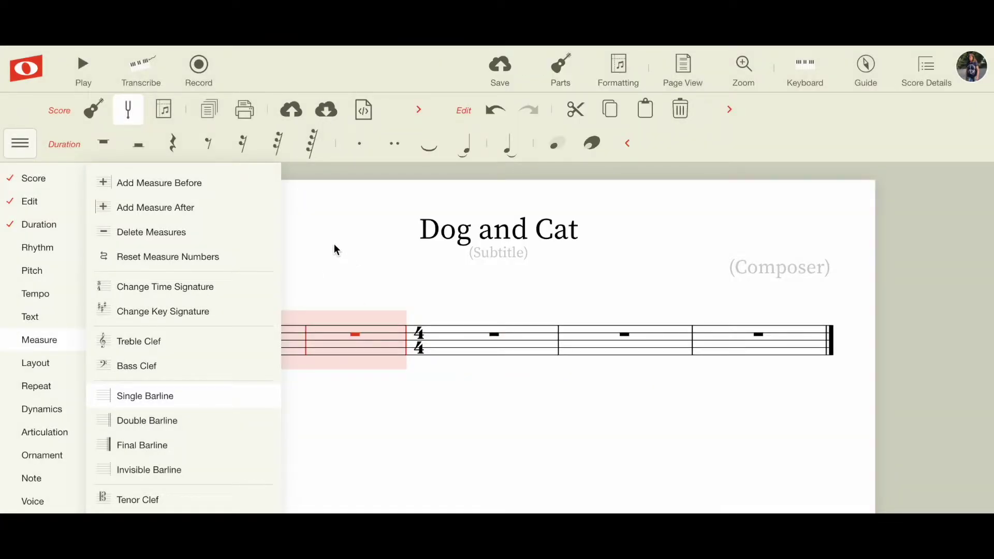
left_click(336, 250)
Try to apply the 2/4 time signature to the whole score with all five measures selected
mouse_move(88, 196)
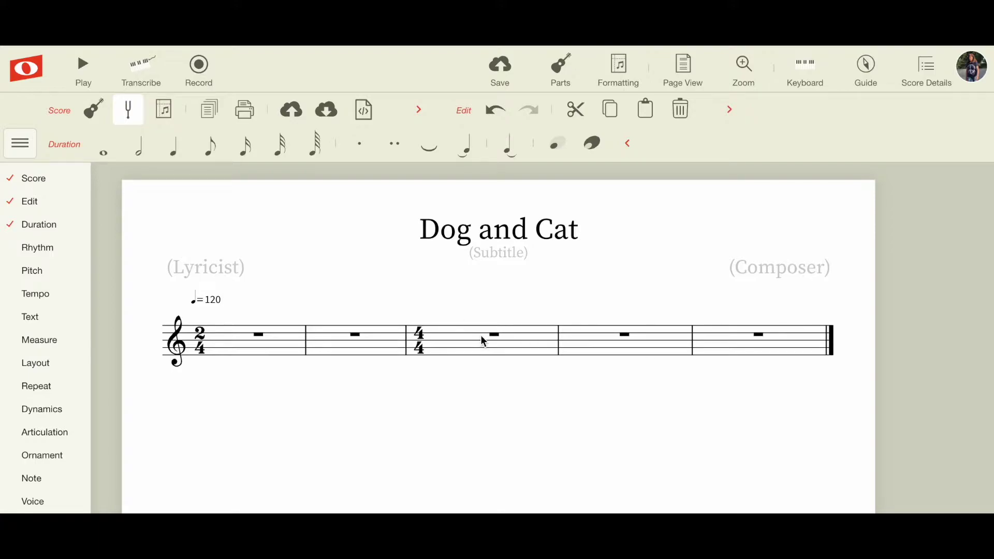
left_click(134, 341)
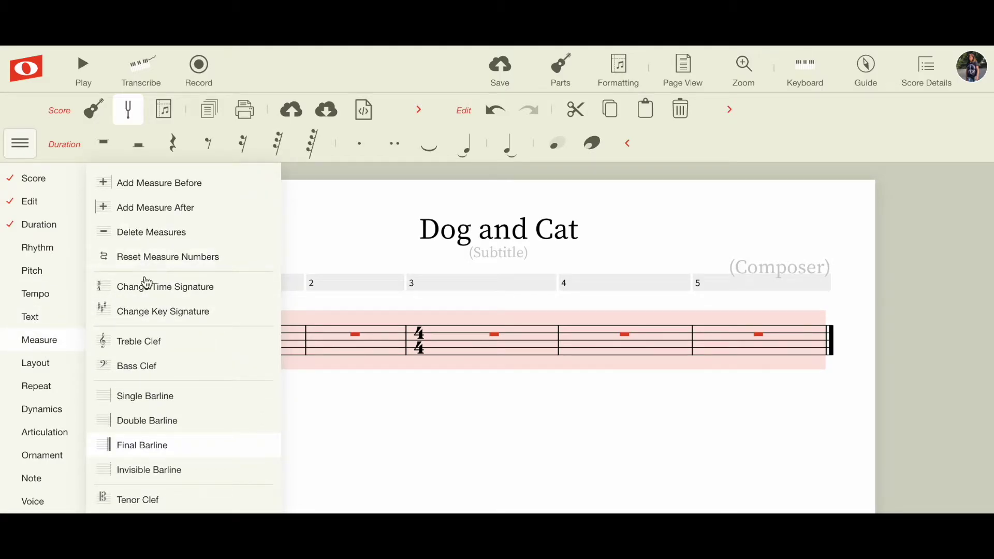
left_click(146, 288)
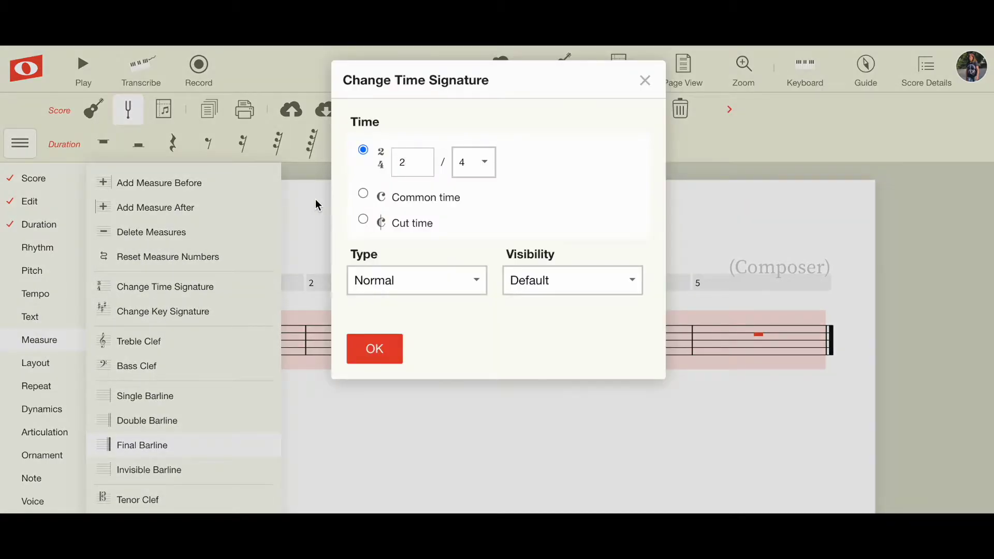
key("BackSpace")
type("4")
left_click(382, 342)
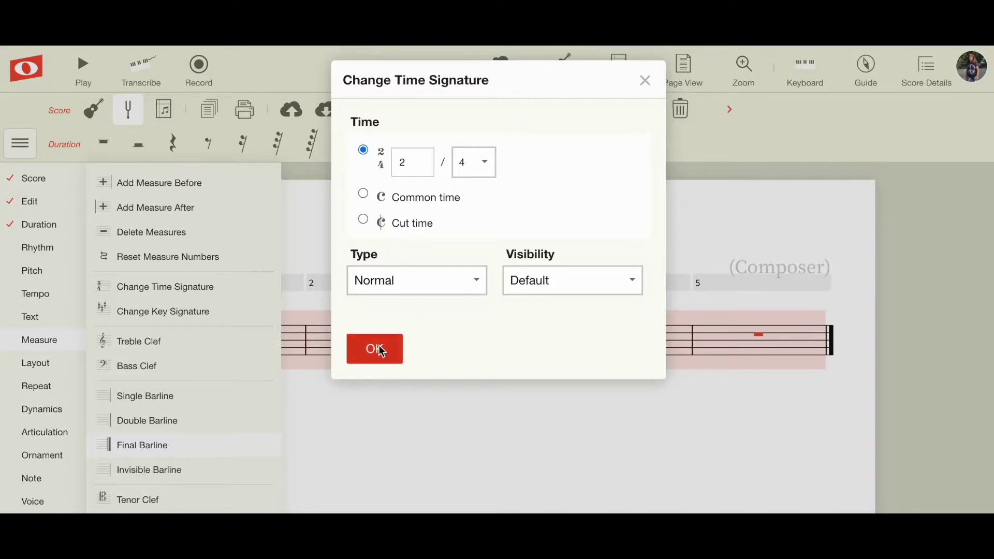
left_click(377, 408)
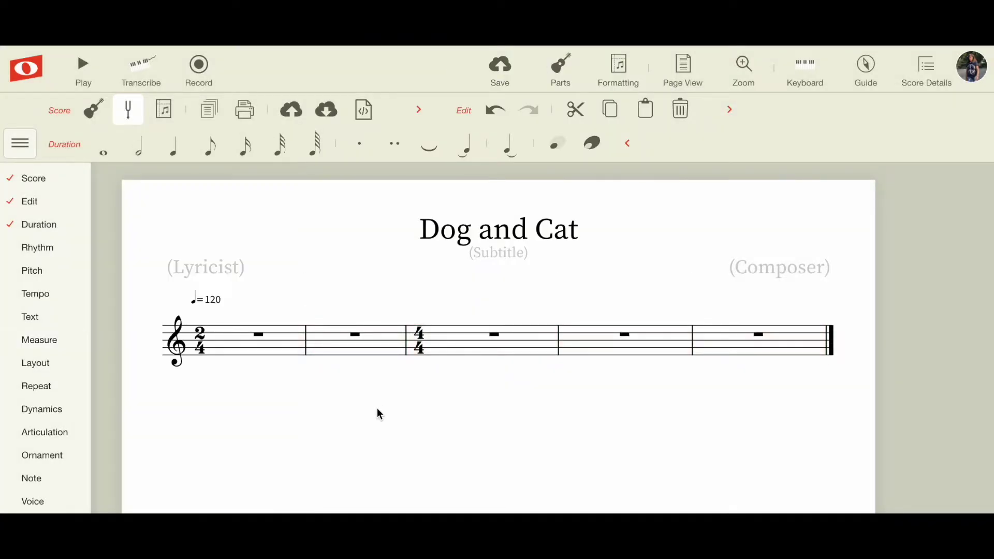
Select measures 3 to 5 and change their time signature to 2/4
left_click(443, 346)
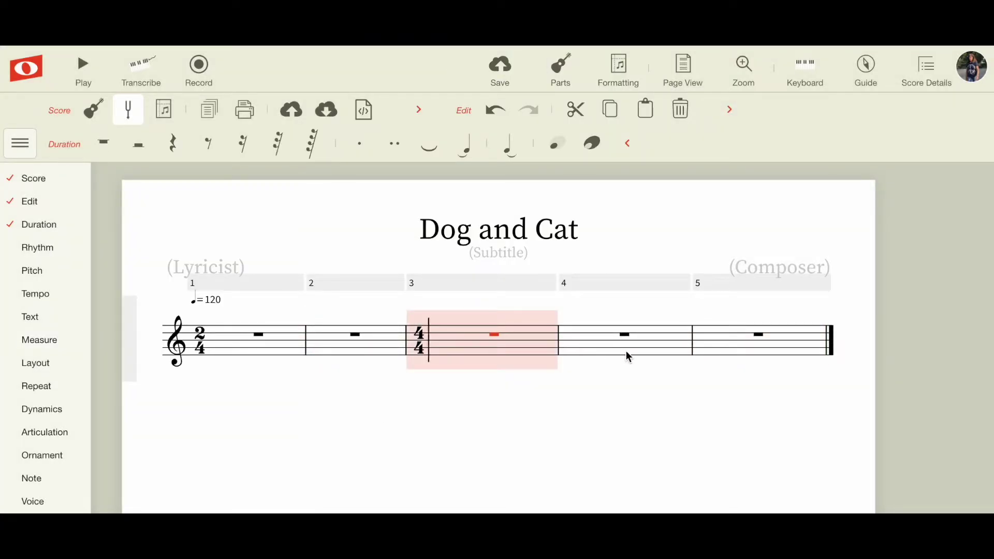
left_click(728, 353, "shift")
left_click(59, 321)
left_click(50, 345)
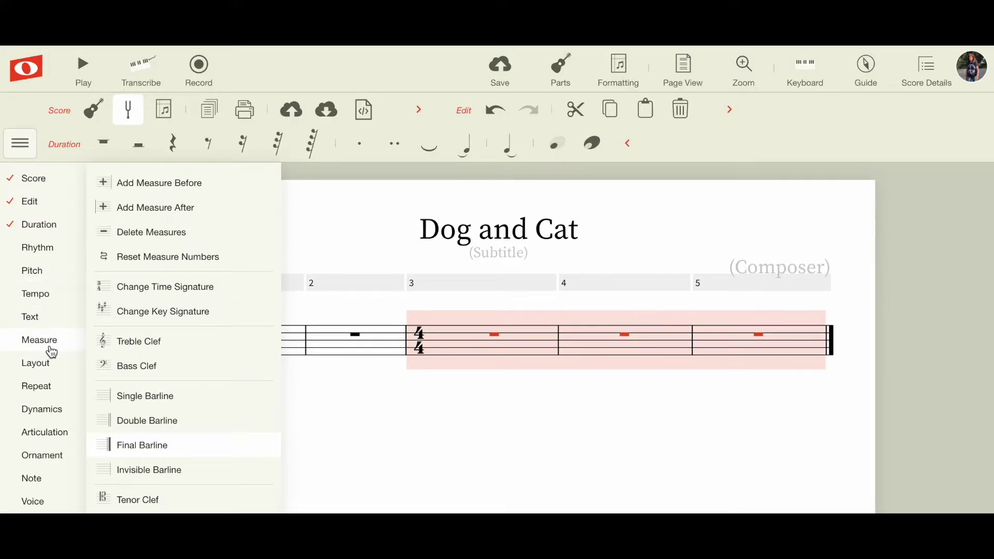
left_click(153, 289)
key("BackSpace")
type("8")
key("Return")
left_click(331, 243)
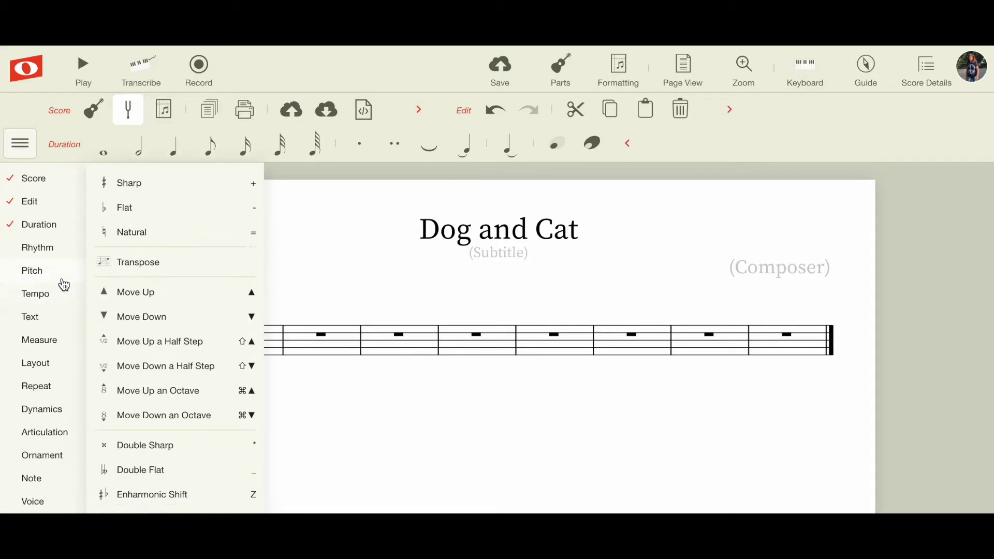
Change the score's key signature to G major
mouse_move(42, 345)
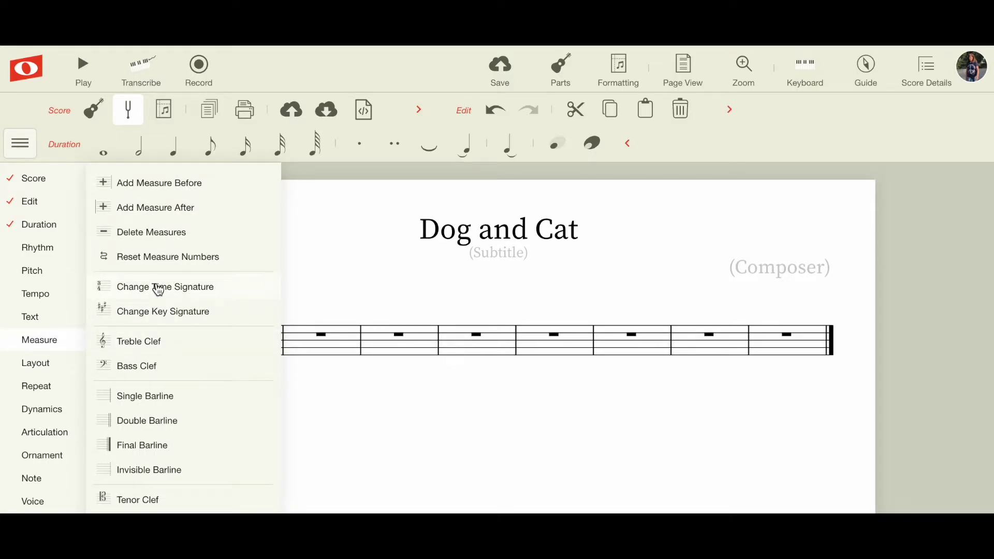
left_click(159, 313)
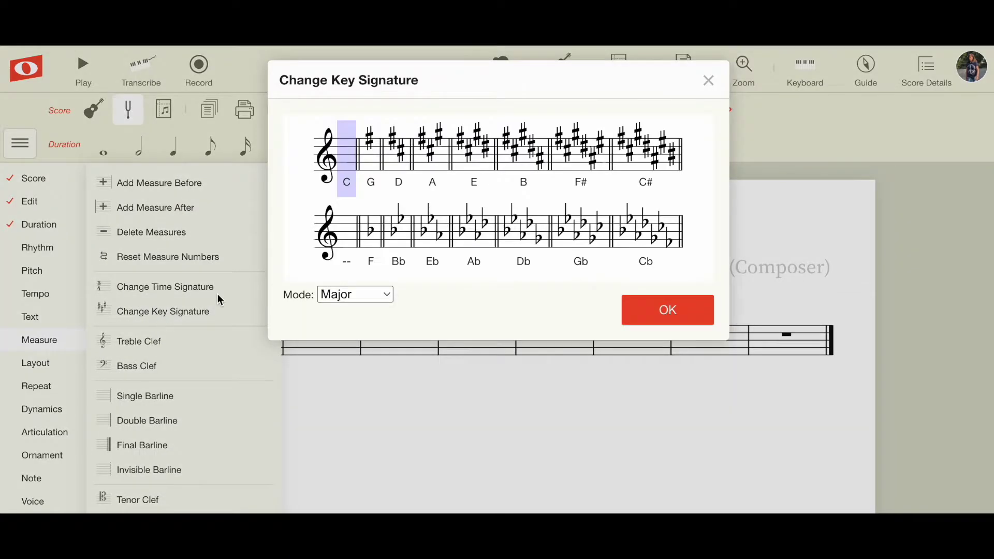
left_click(373, 149)
left_click(679, 323)
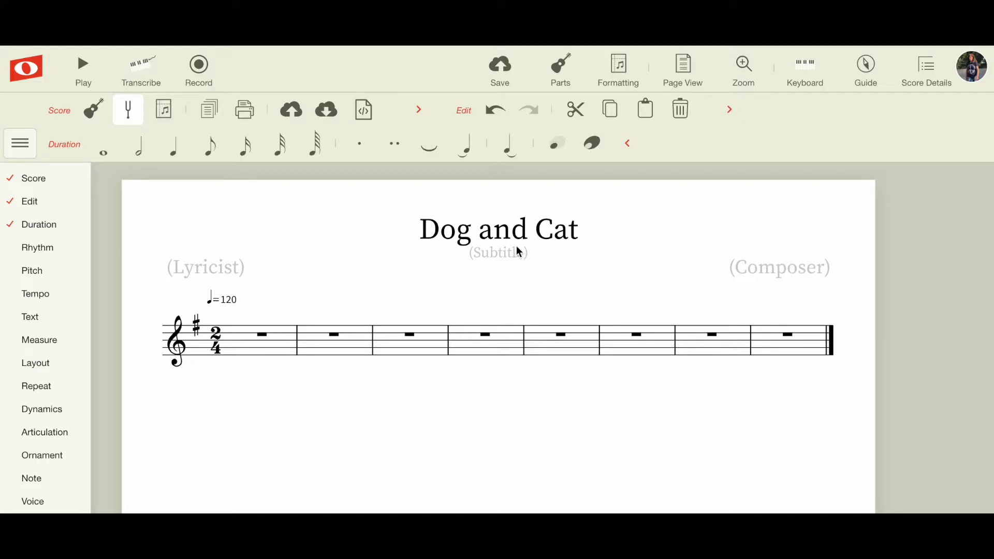
Enter an eighth-note G followed by two sixteenth-note Gs at the start of measure 1
left_click(252, 342)
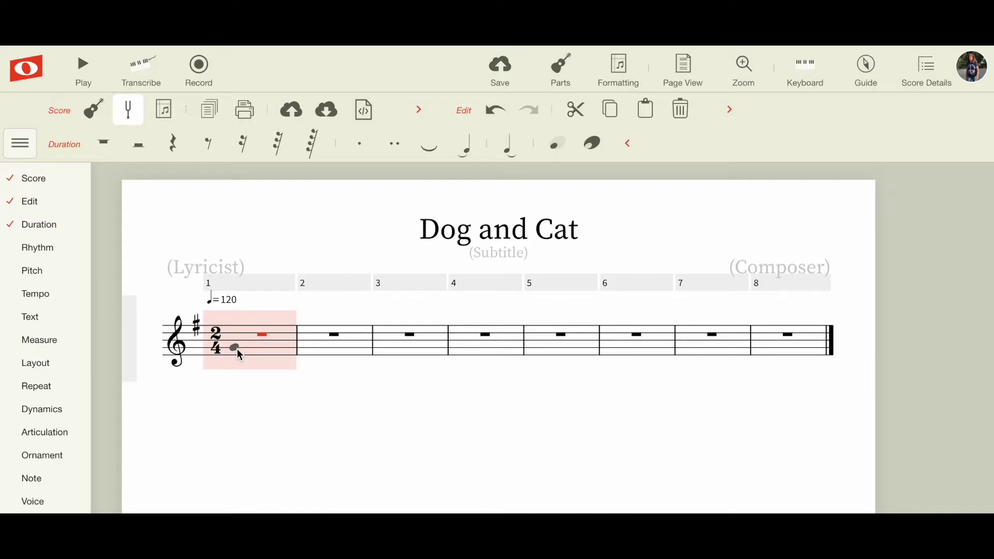
left_click(237, 349)
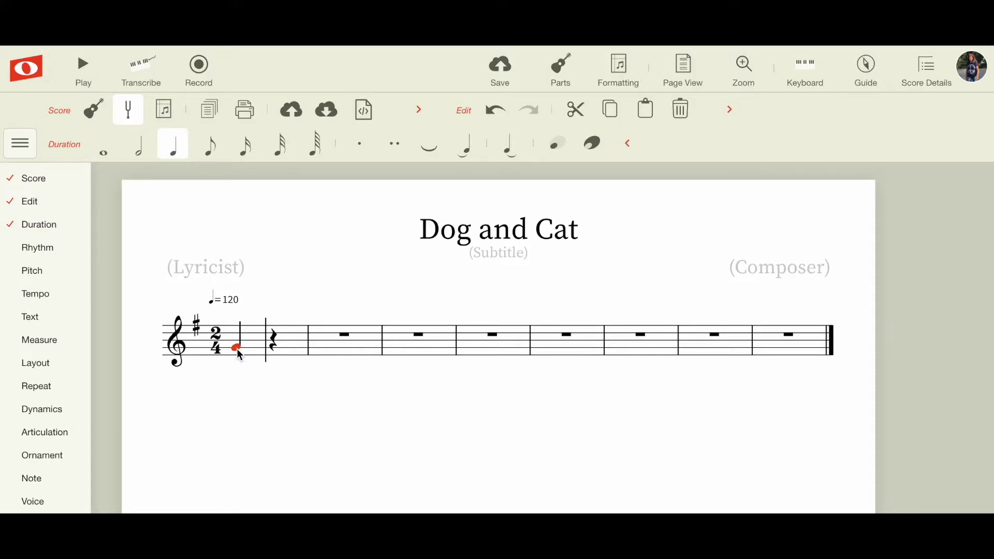
left_click(210, 158)
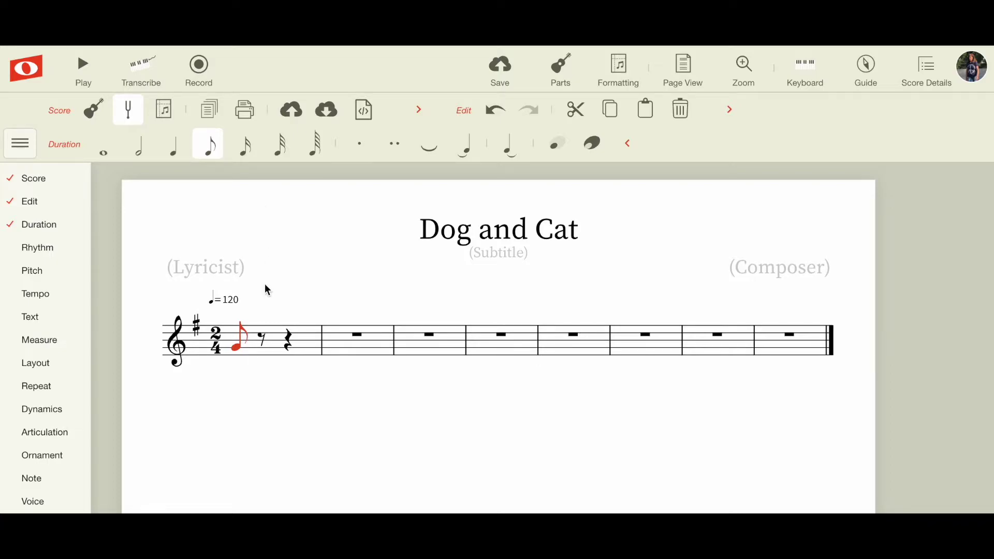
left_click(260, 348)
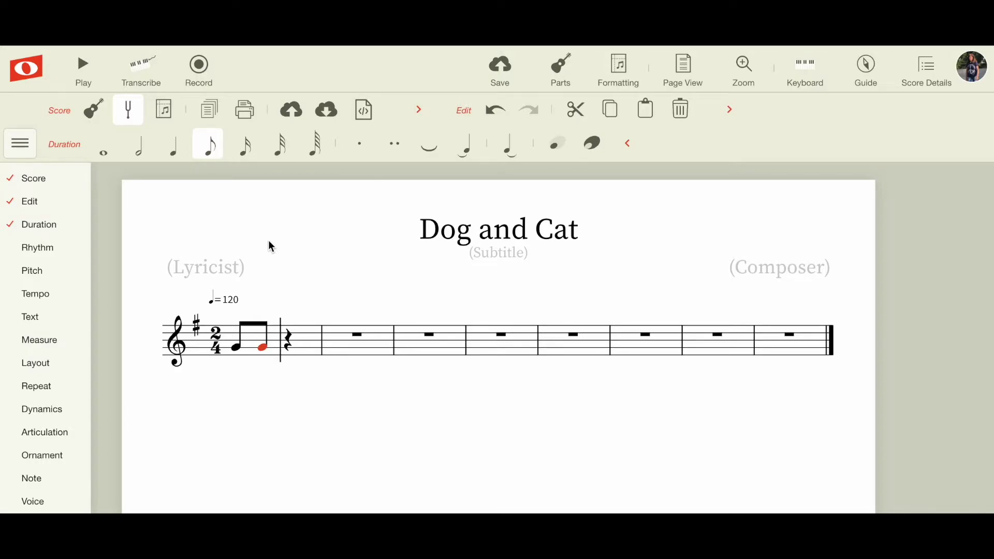
key("3")
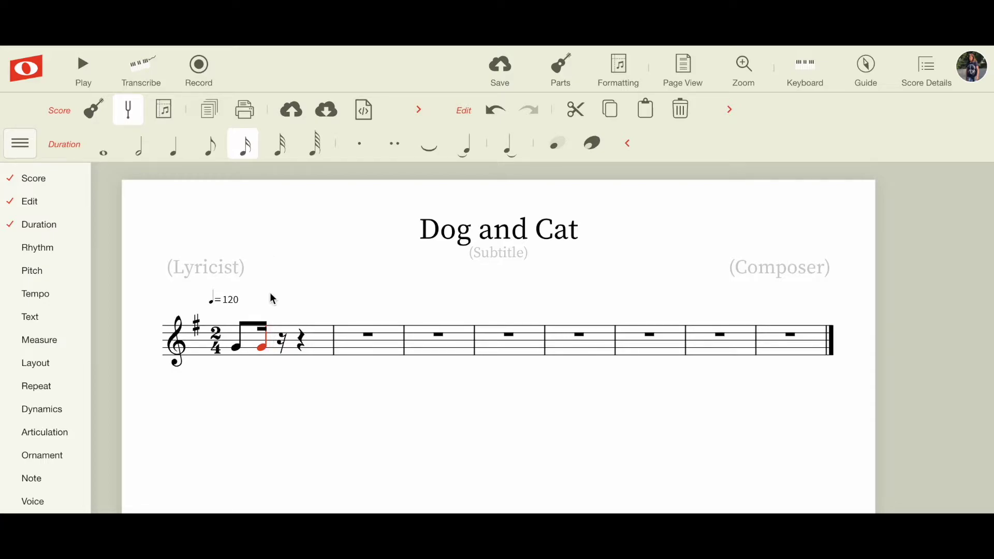
left_click(280, 339)
left_click_drag(282, 340, 283, 348)
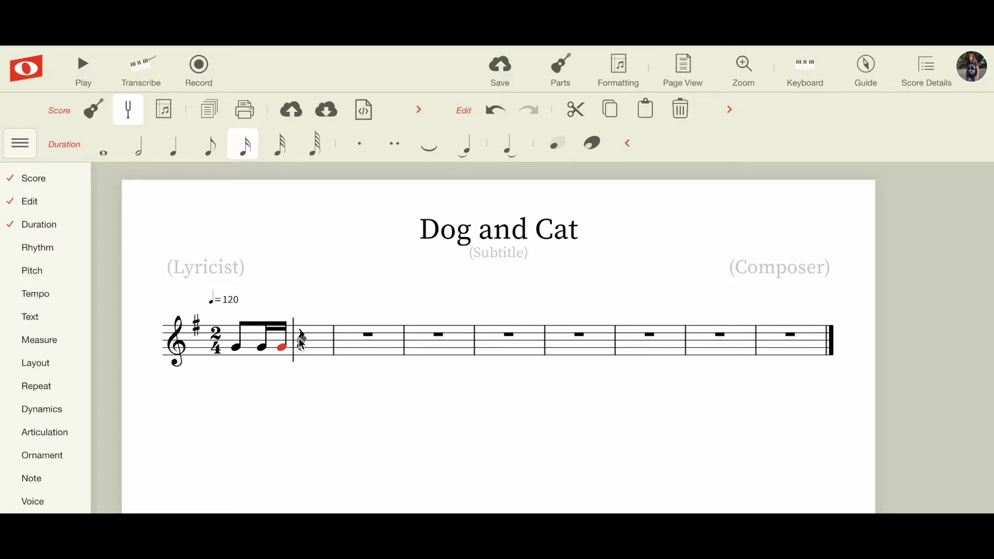
Complete measure 1 with a quarter-note B on the second beat
left_click(303, 343)
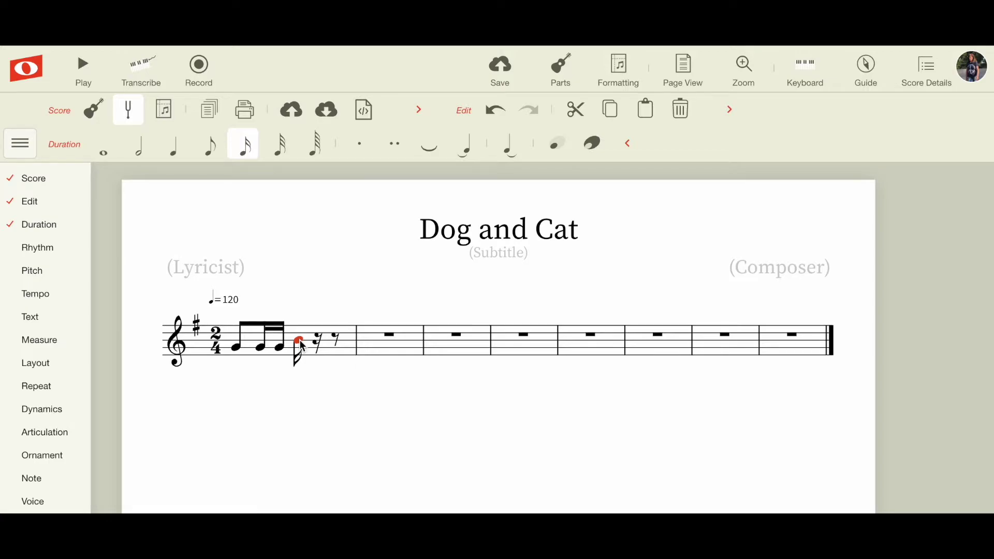
key("4")
key("5")
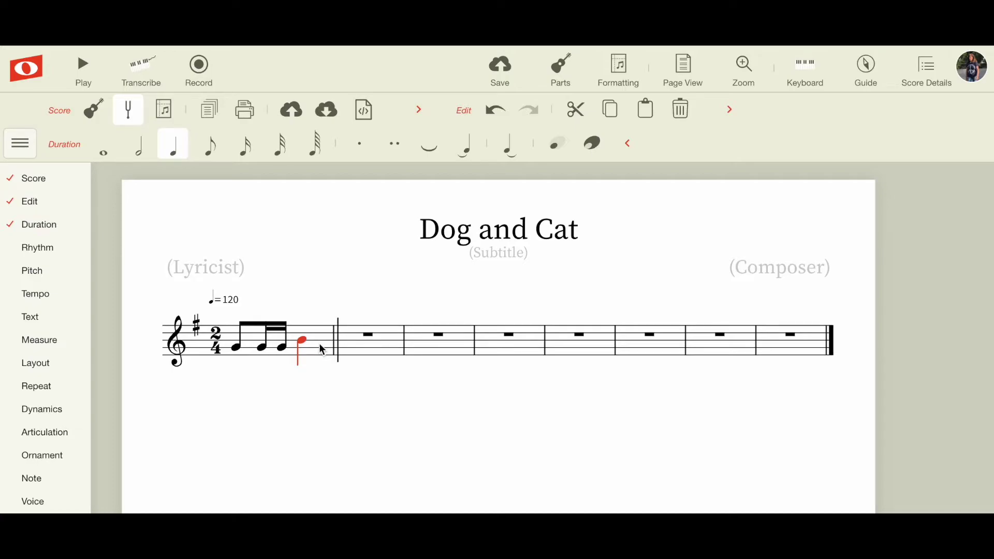
Try copying measure 1 and pasting it into measure 2, and undo the paste
left_click(320, 344)
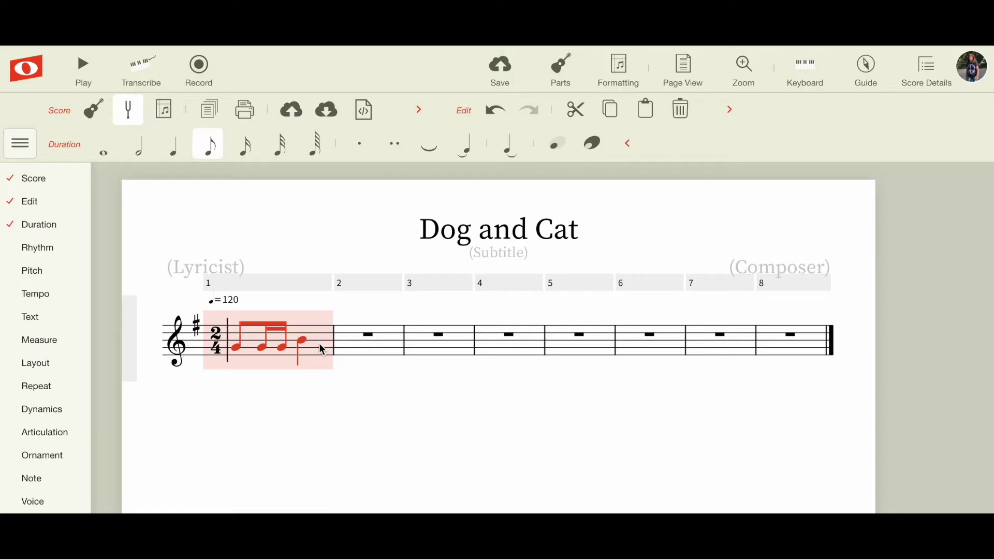
left_click(361, 353)
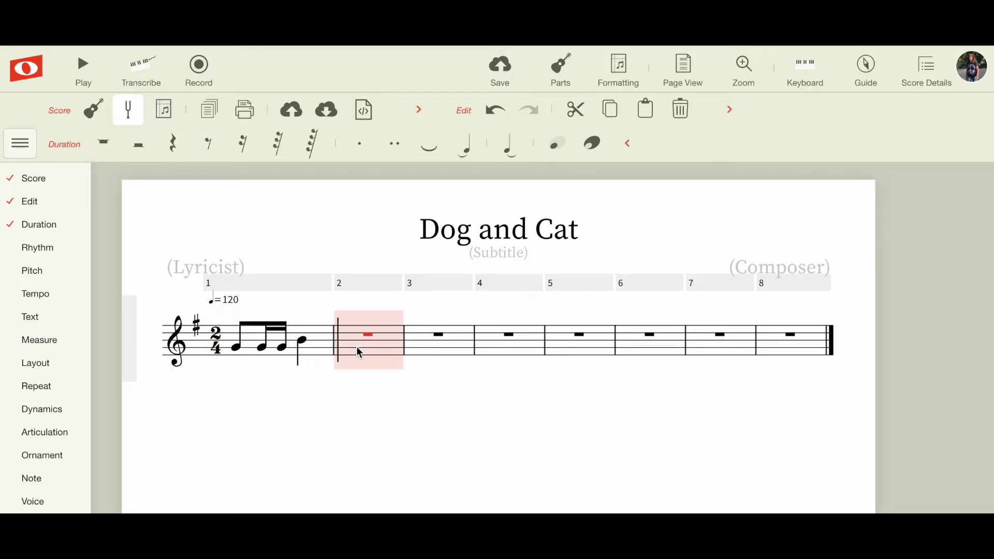
key("ctrl+v")
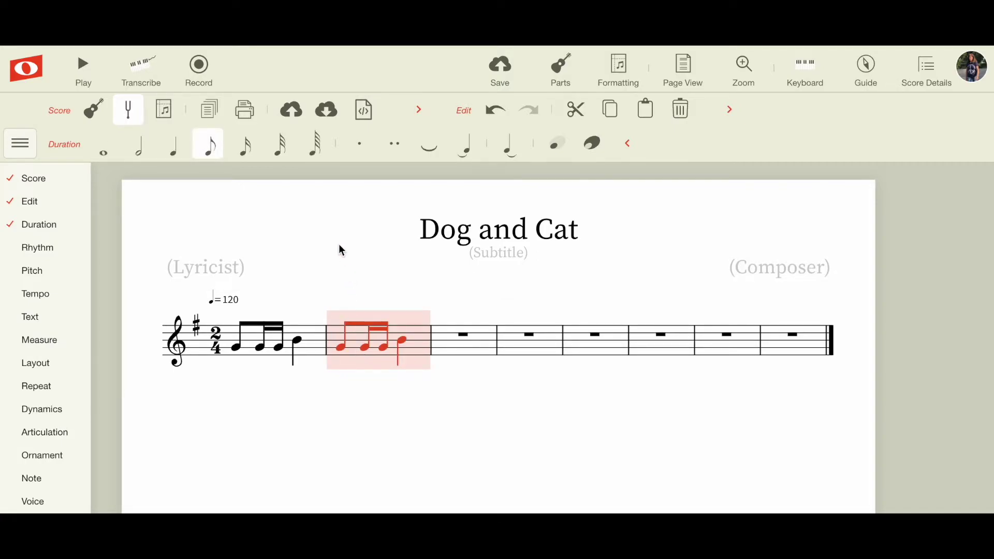
left_click(496, 110)
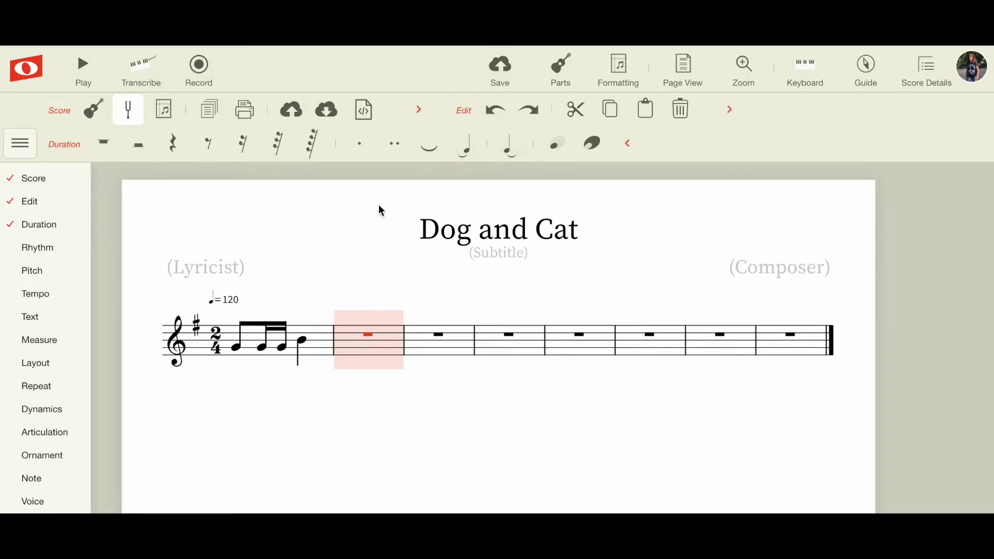
Select measure 1 and duplicate its notes into measure 2 with the repeat command
left_click(313, 350)
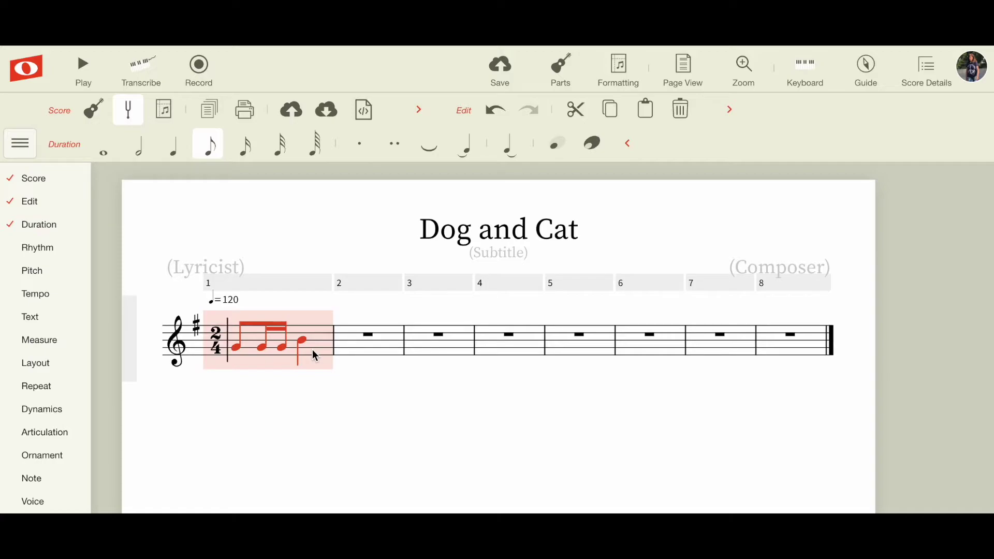
key("r")
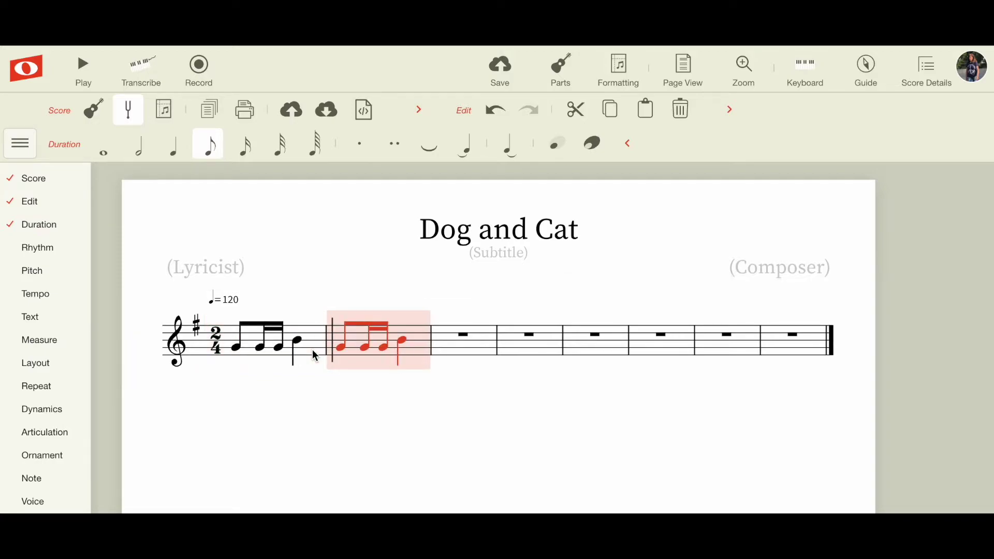
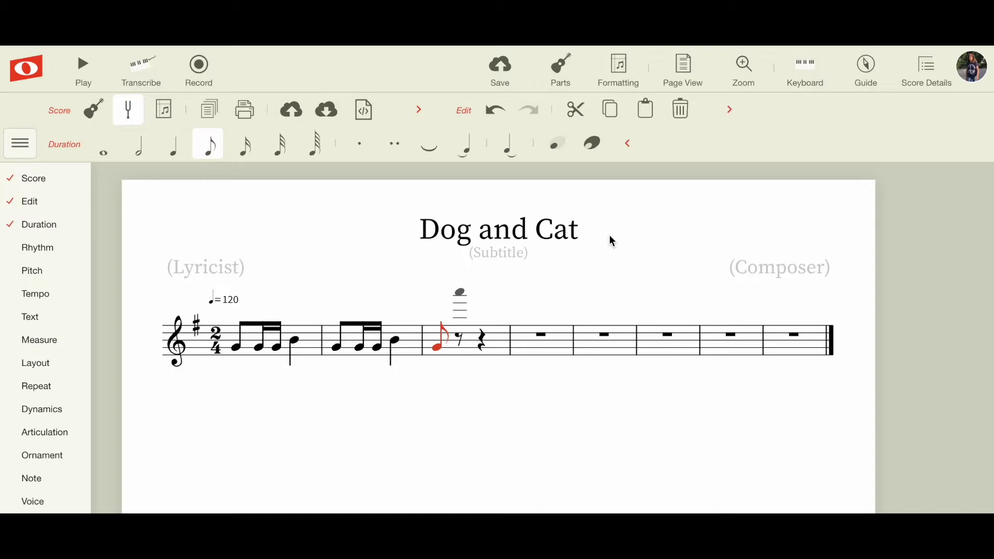
Complete measure 3 after its opening G with the eighth notes B, A and G
key("Escape")
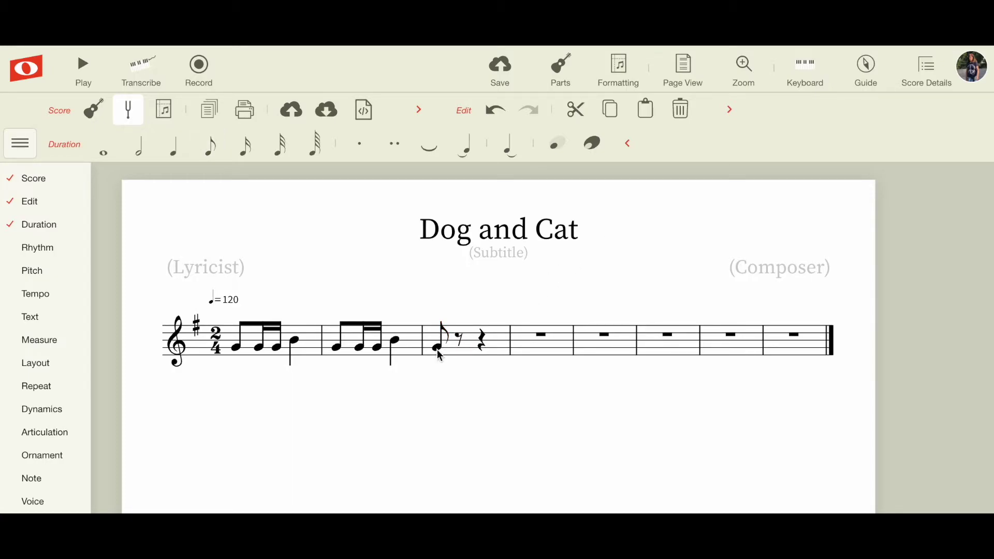
key("Escape")
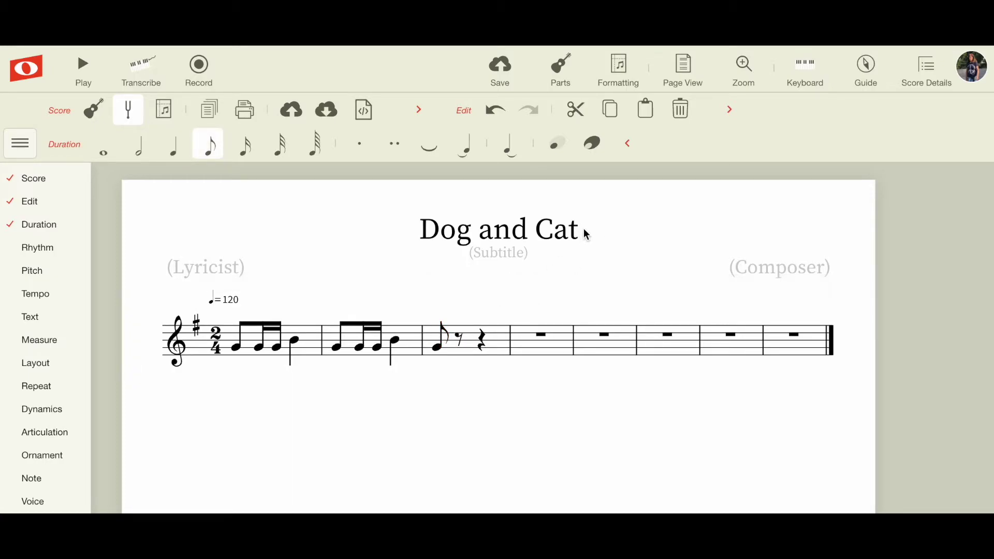
left_click(439, 352)
key("Down")
key("b")
key("a")
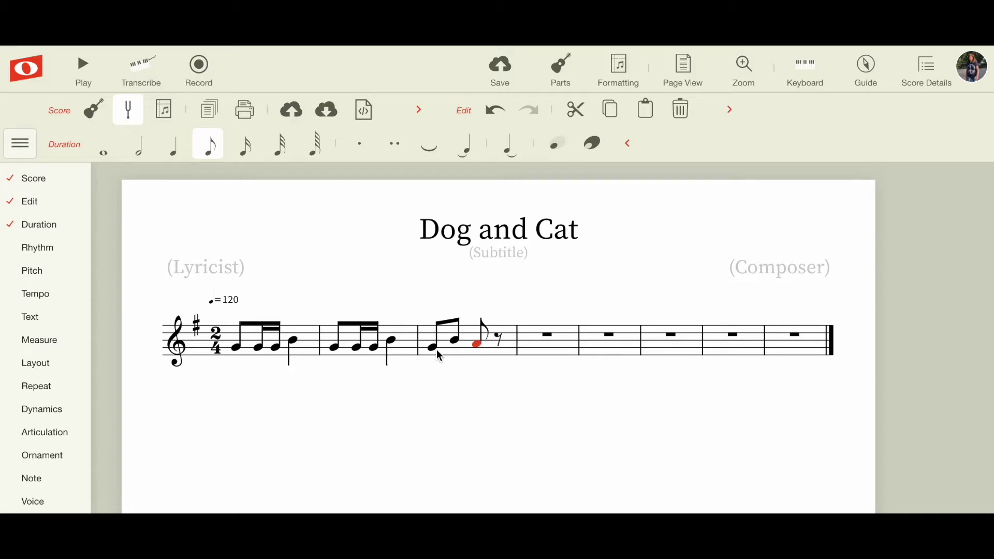
key("f")
key("BackSpace")
key("g")
Fill measure 4 with the eighth notes A, G, E and low D
key("g")
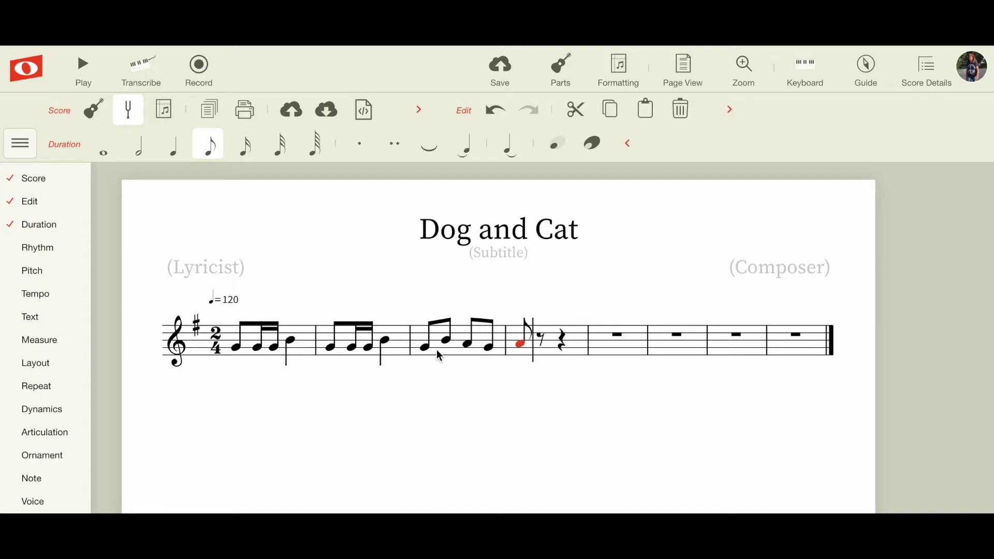
key("f")
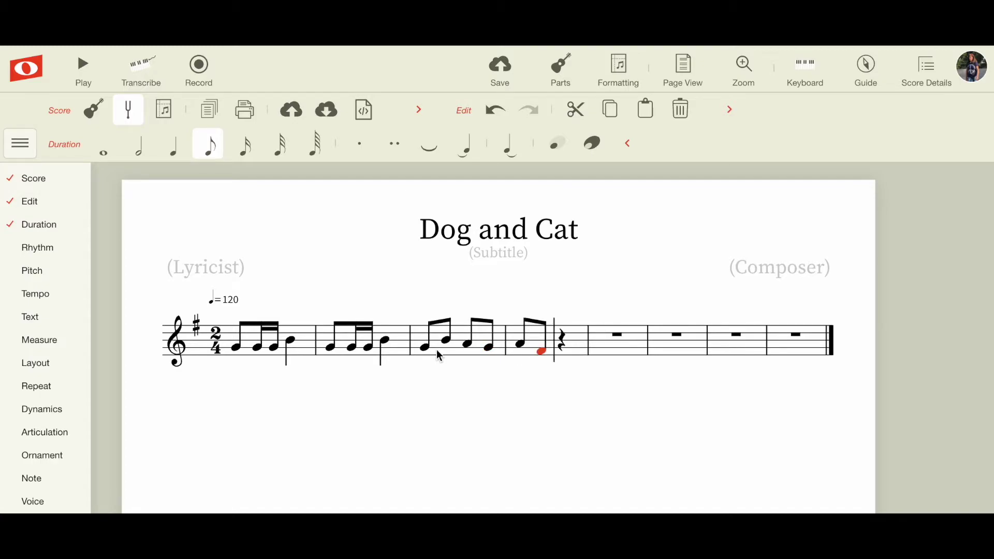
key("Delete")
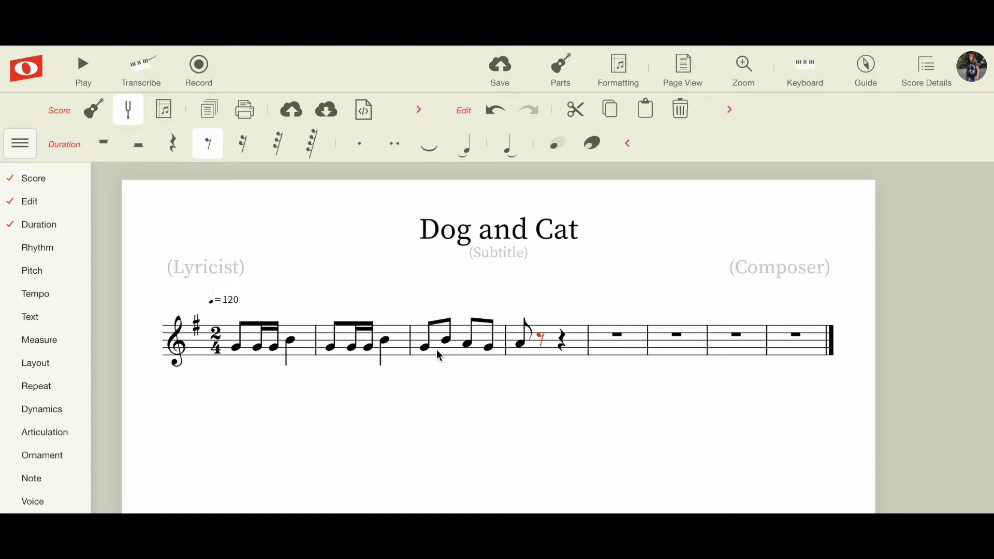
key("g")
key("e")
key("d")
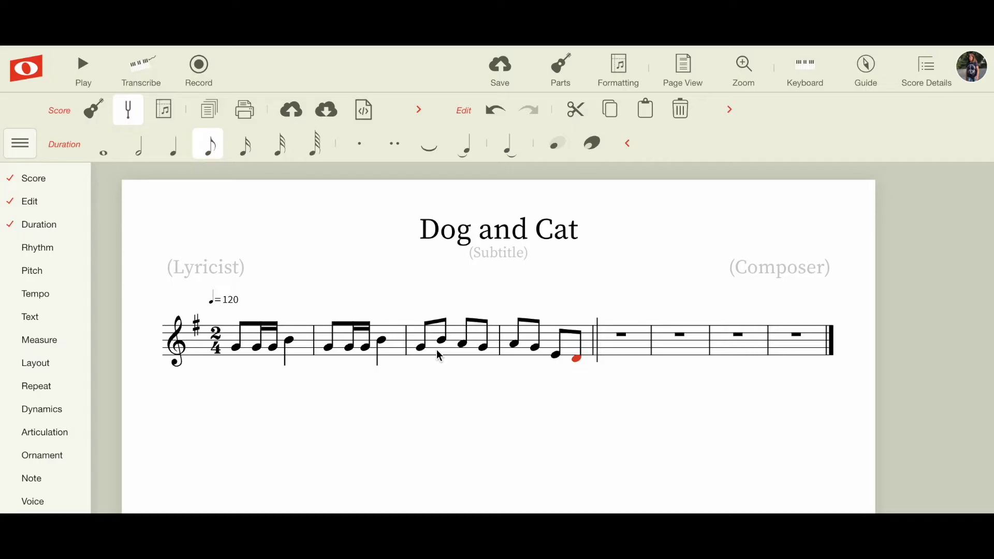
Enter an eighth-note G, a quarter-note G and an eighth-note B in measure 5
key("g")
key("g")
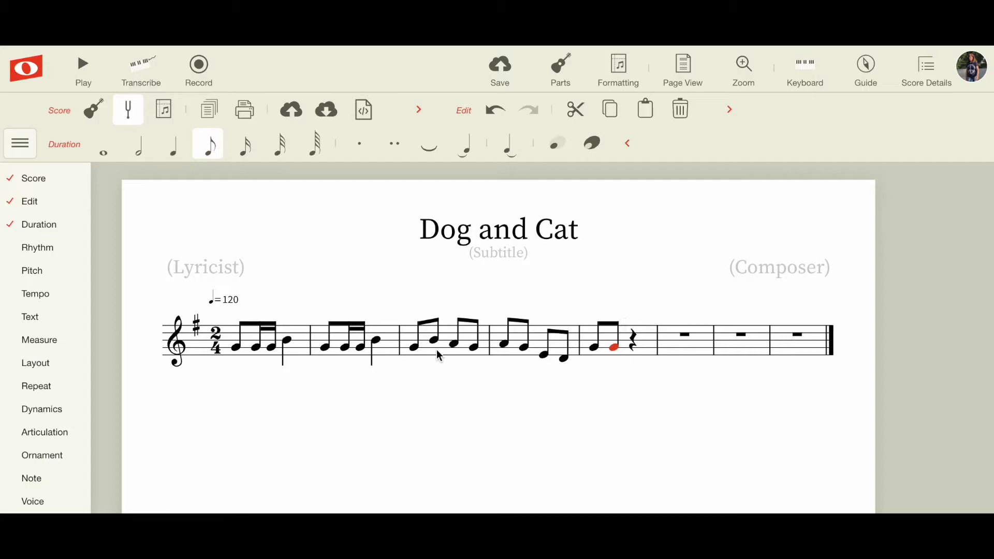
key("5")
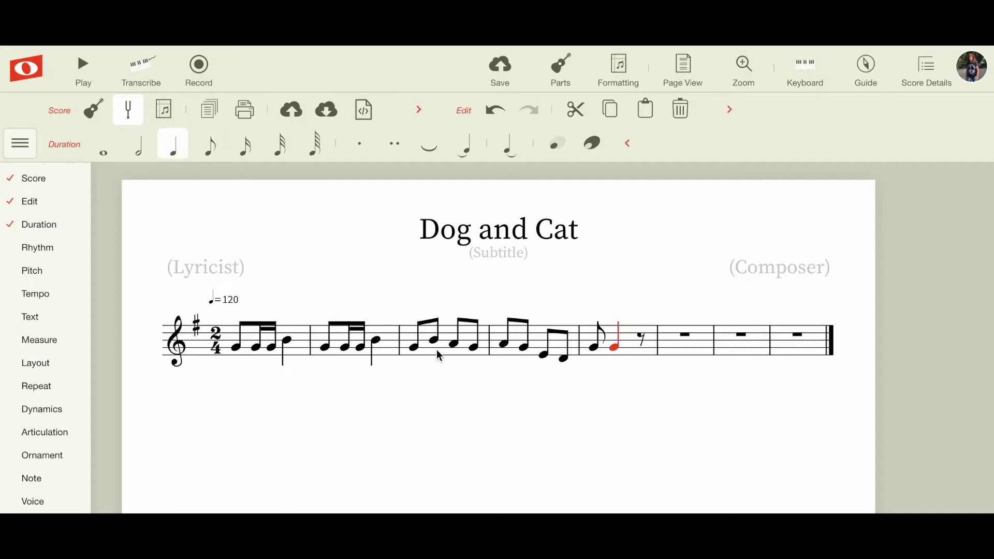
left_click(645, 344)
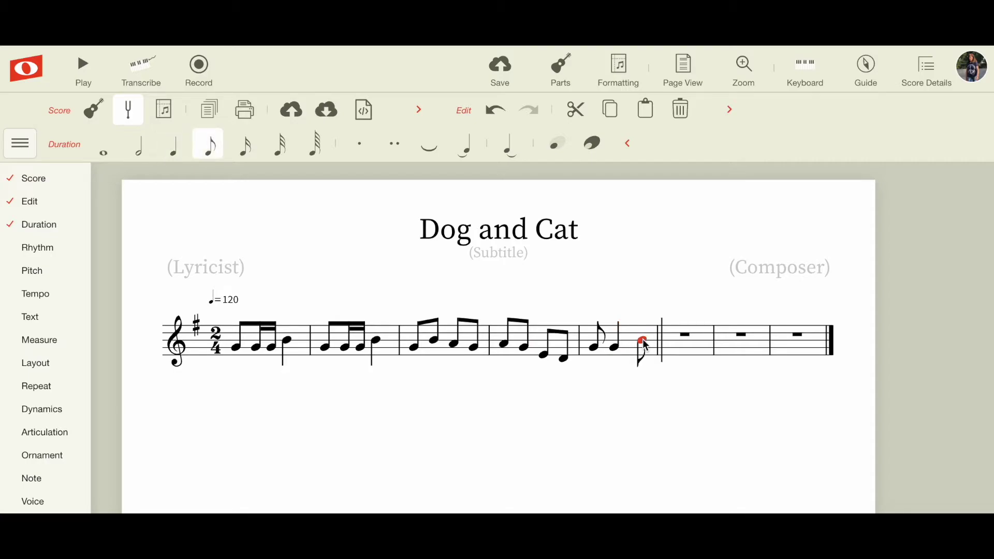
Enter quarter notes A and G in measure 6, leaving nothing selected
left_click(670, 344)
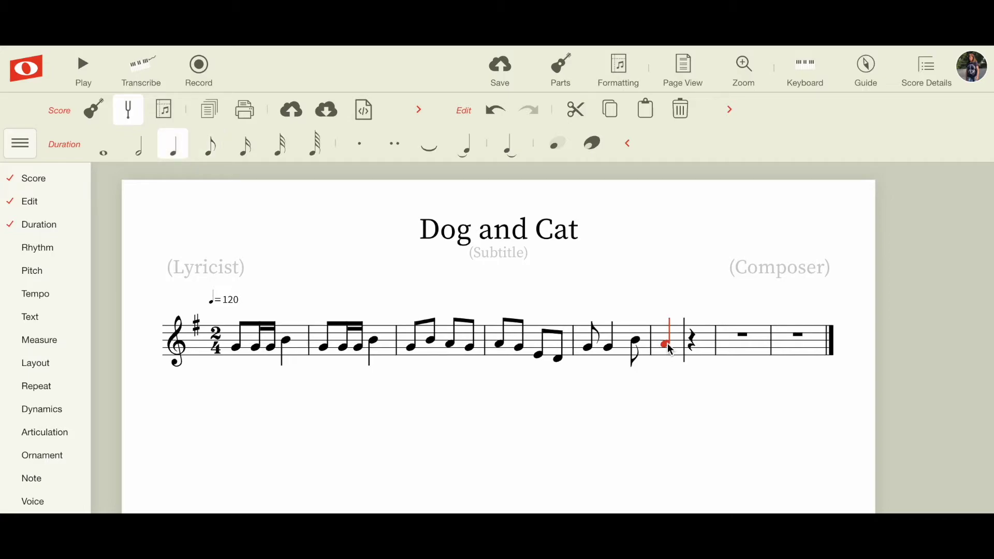
left_click(693, 347)
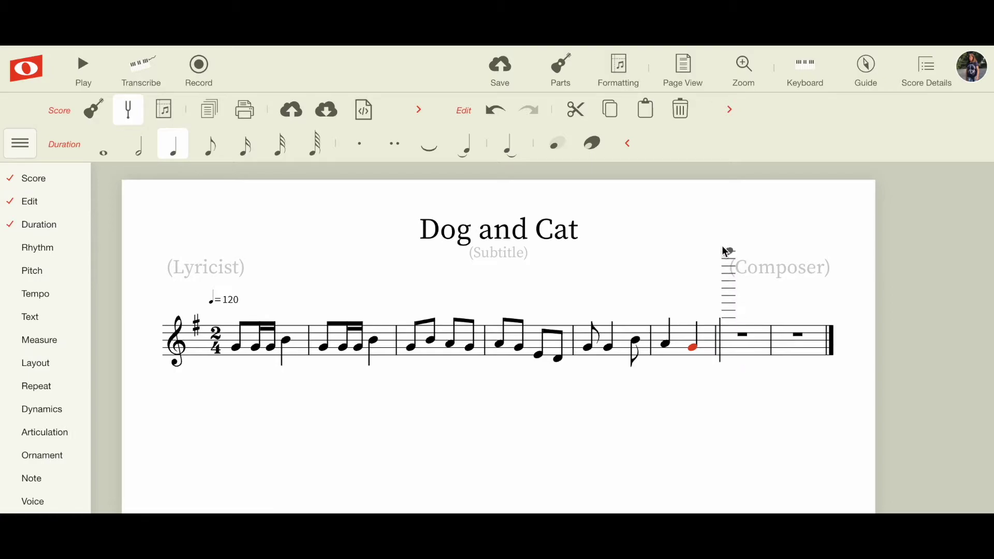
left_click(572, 275)
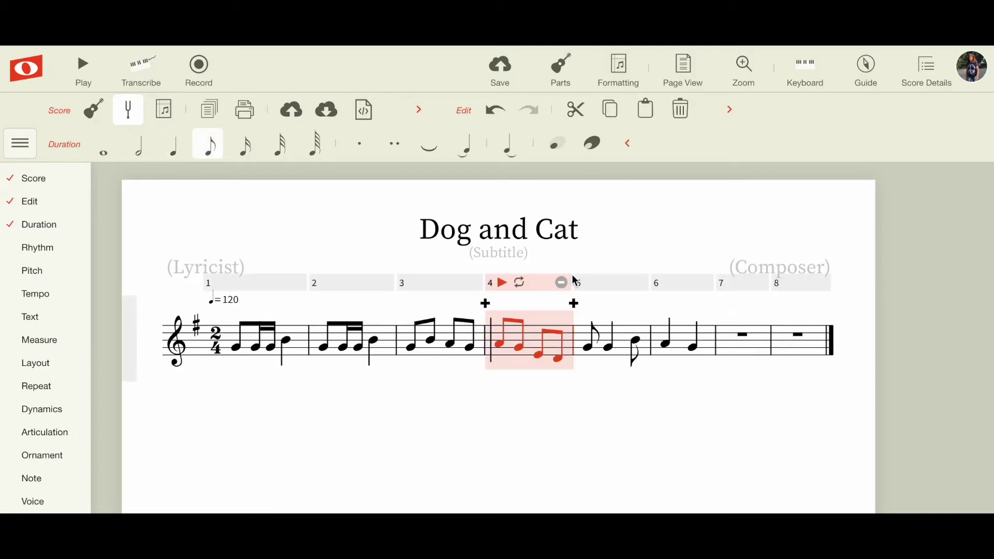
left_click(717, 233)
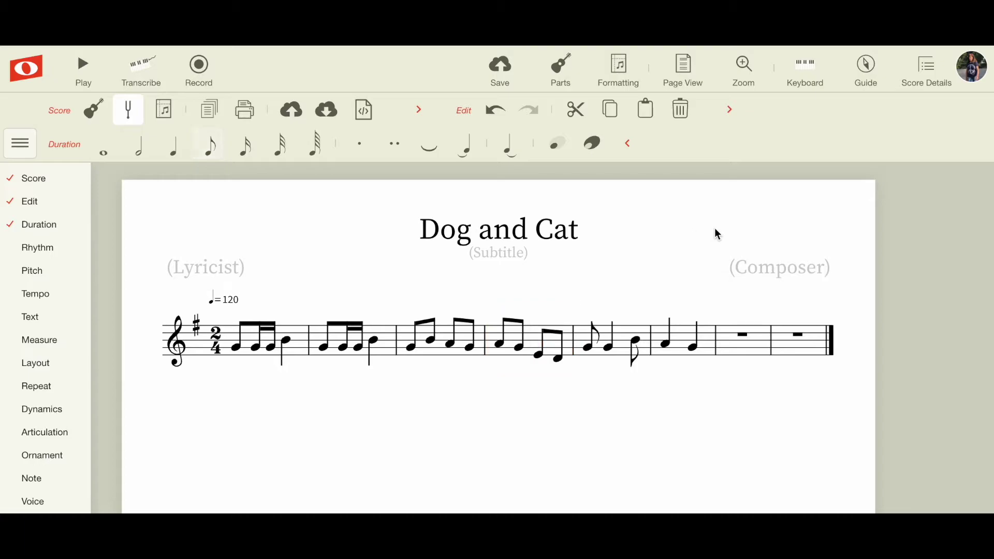
Start playback from the empty measure 7 and halt it
left_click(739, 290)
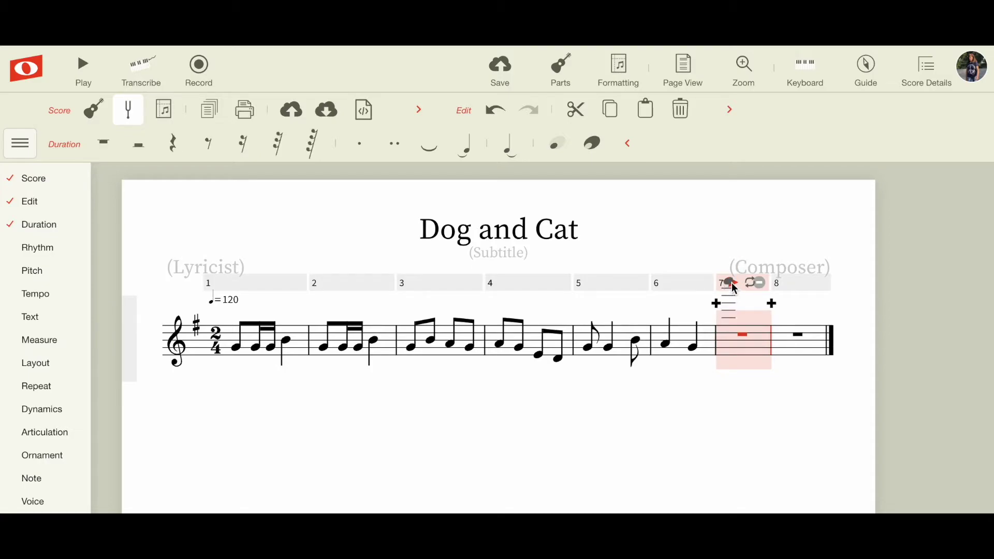
left_click(758, 283)
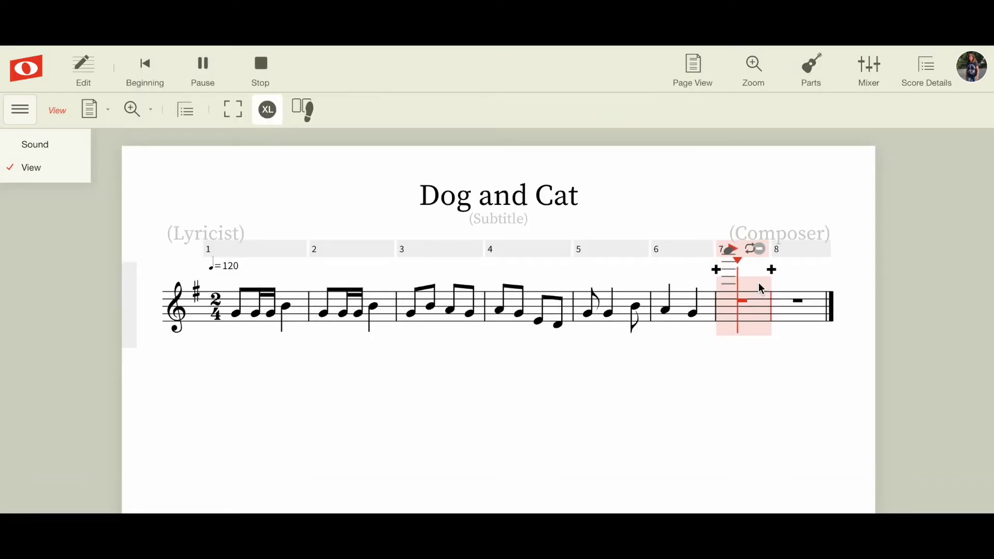
left_click(739, 254)
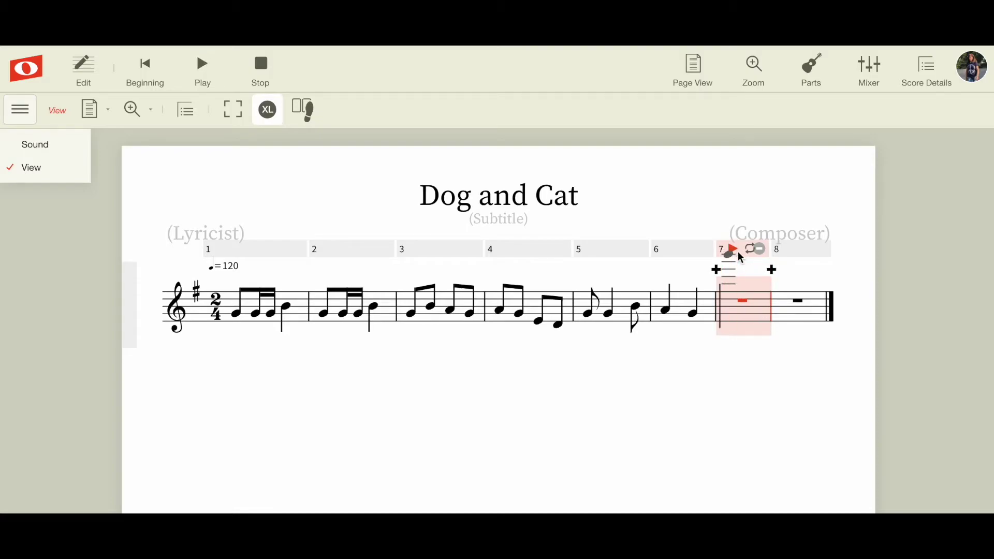
Delete the two empty measures following measure 6
left_click(764, 251)
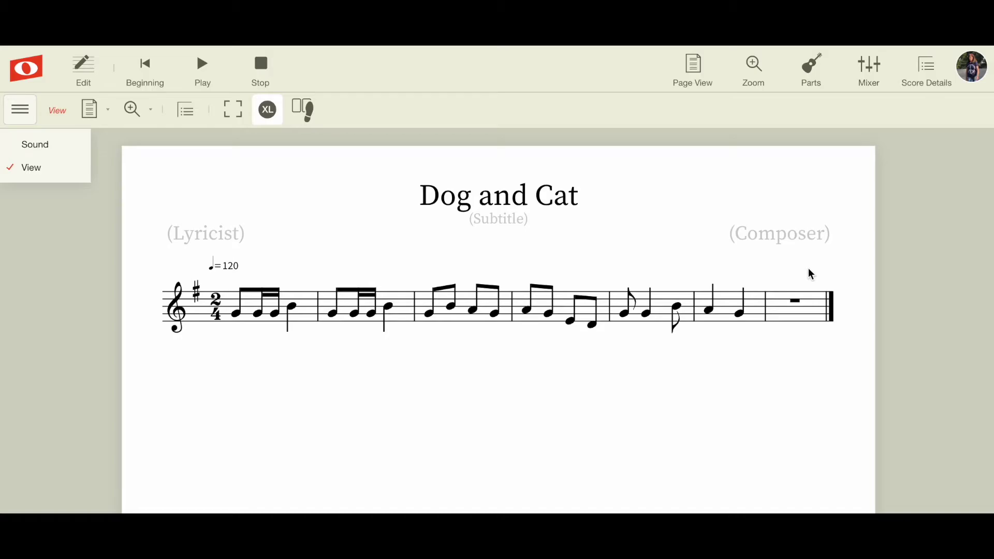
left_click(810, 308)
left_click(265, 74)
left_click(809, 302)
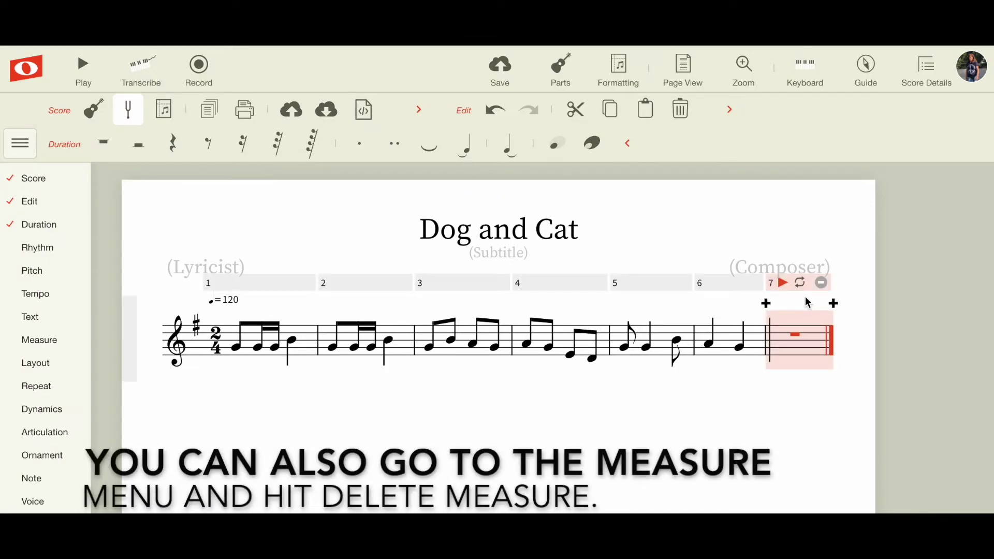
left_click(822, 282)
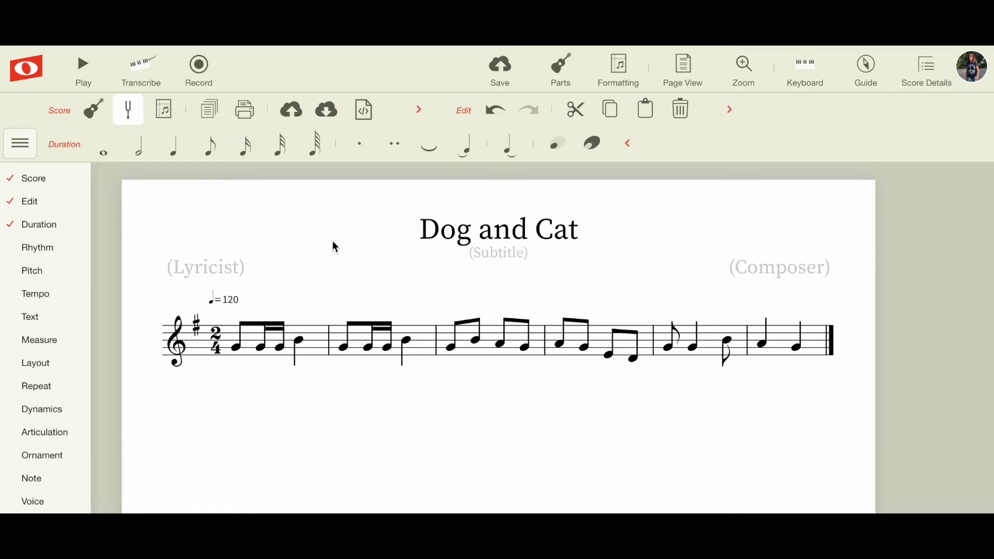
Play the complete six-measure melody and stop playback at its end
left_click(84, 73)
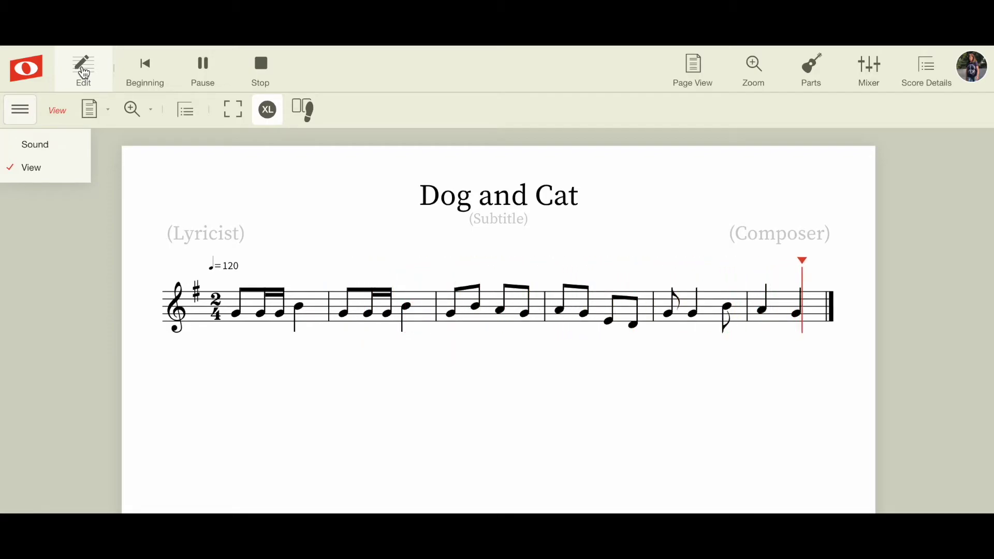
left_click(265, 69)
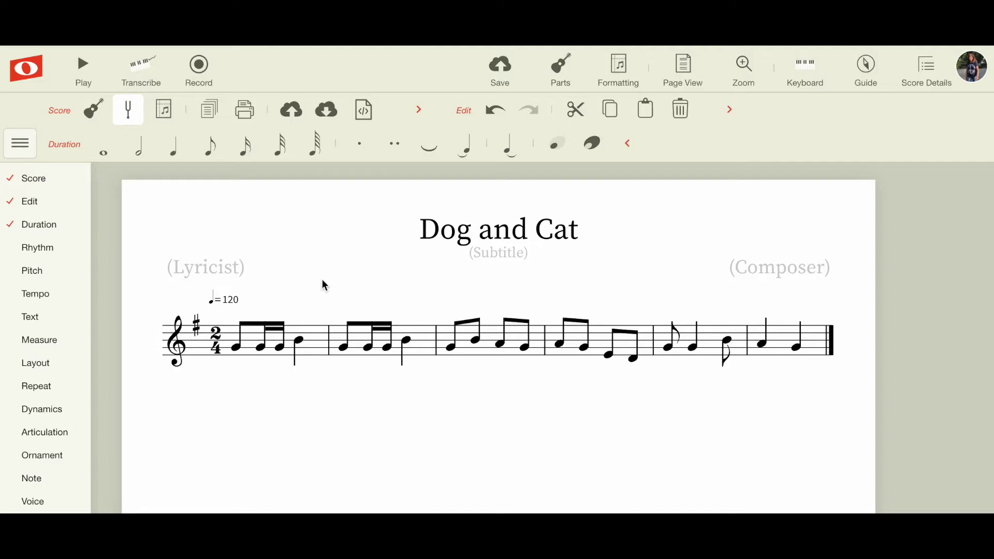
Set the tempo to 105 quarter notes per minute, play the melody and return to editing
mouse_move(76, 302)
mouse_move(176, 297)
left_click(84, 70)
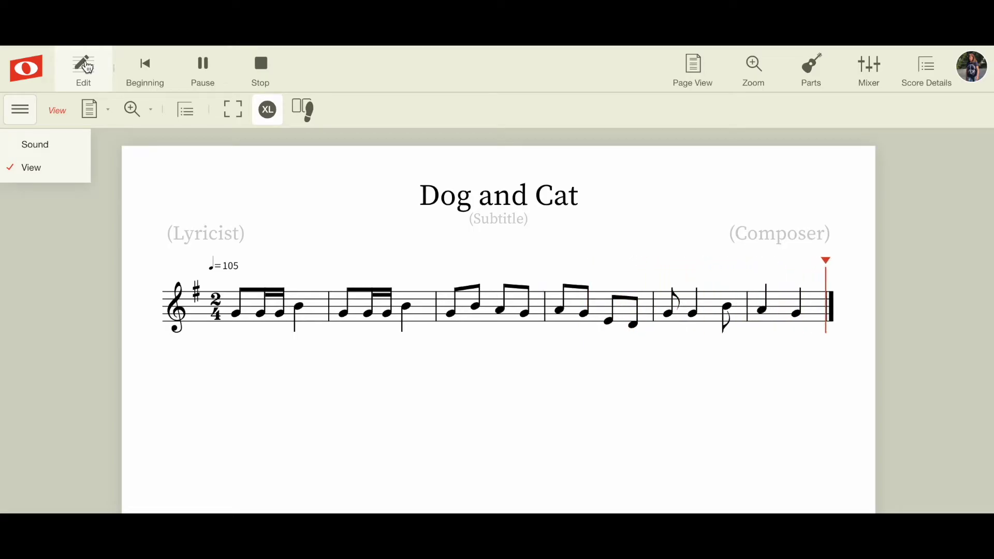
left_click(86, 67)
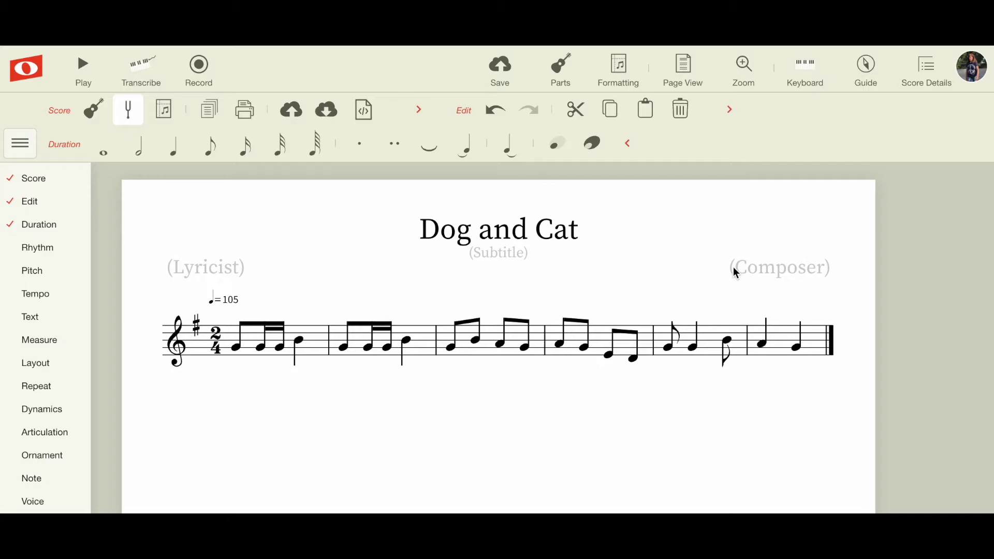
Fill in the composer text with "Folk Song" and a second line reading "arr." plus the arranger's surname
left_click(756, 266)
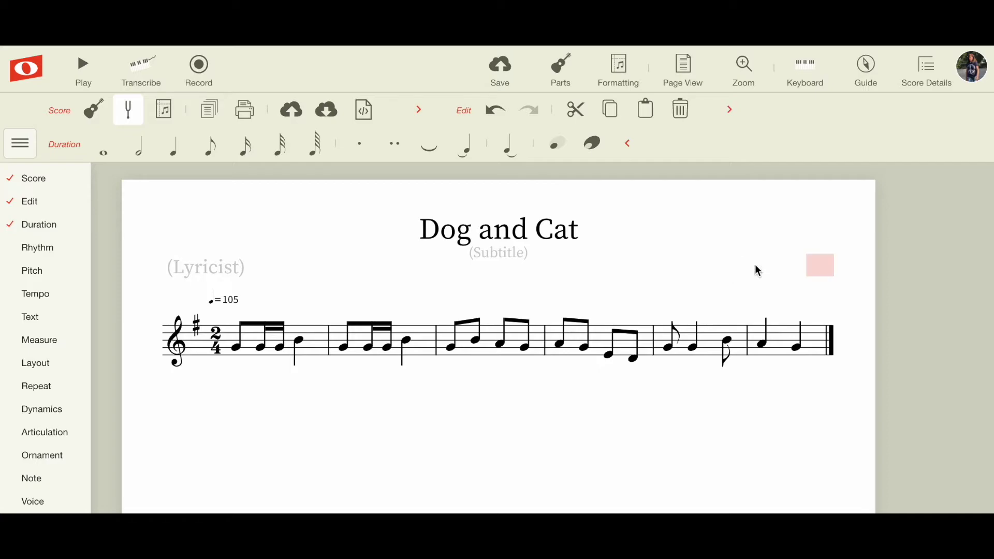
type("Folk Sn")
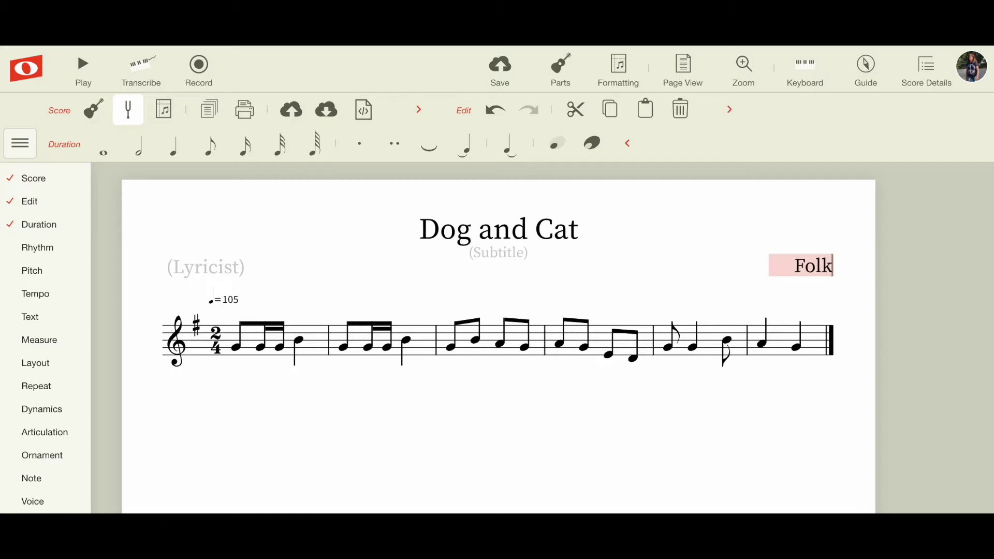
key("BackSpace")
type("ong")
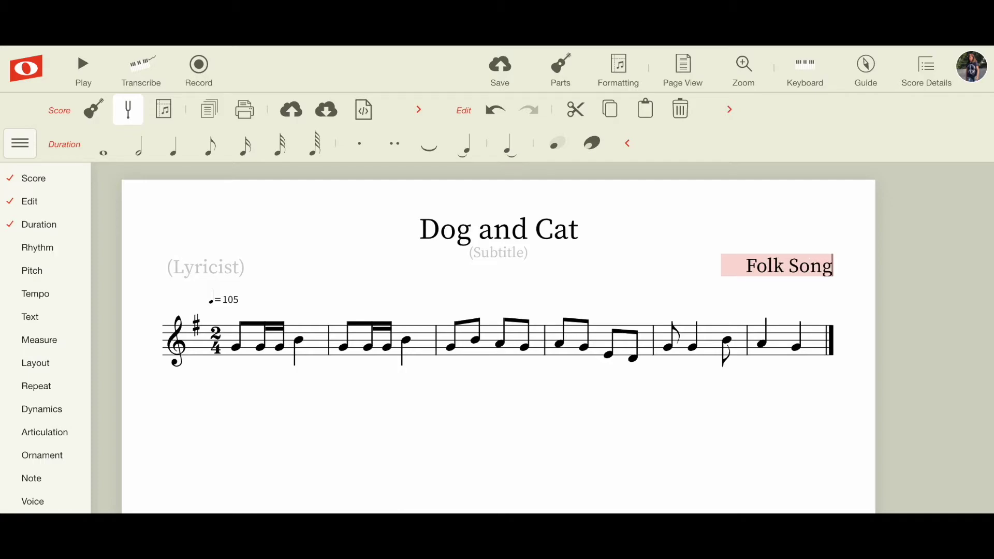
key("Return")
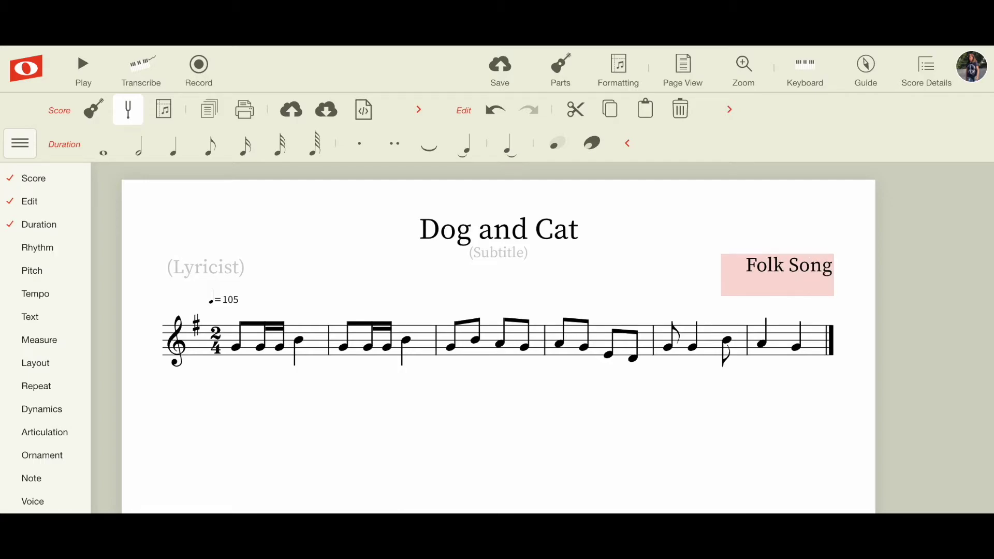
type("arr.")
type(" Bar")
key("BackSpace")
type("a")
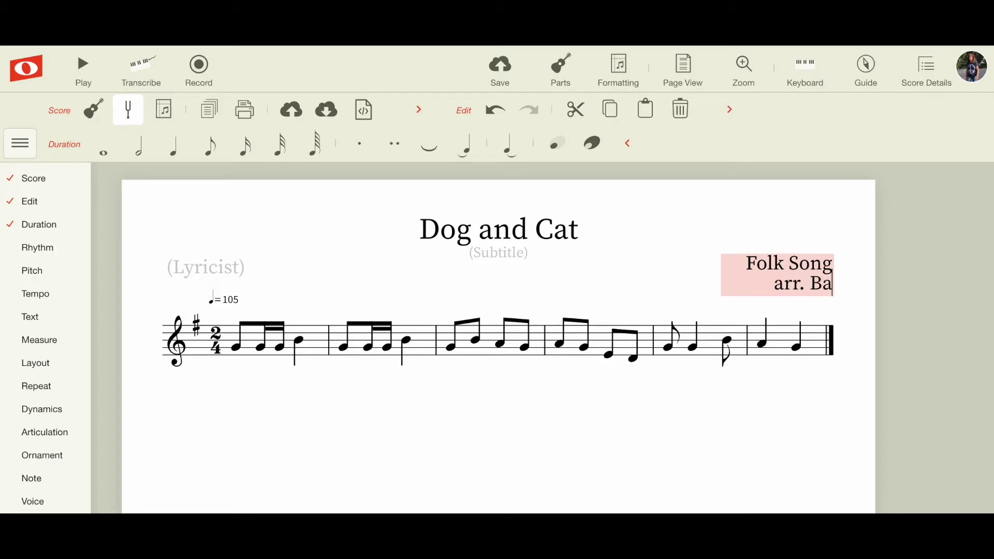
type("rtolomeo")
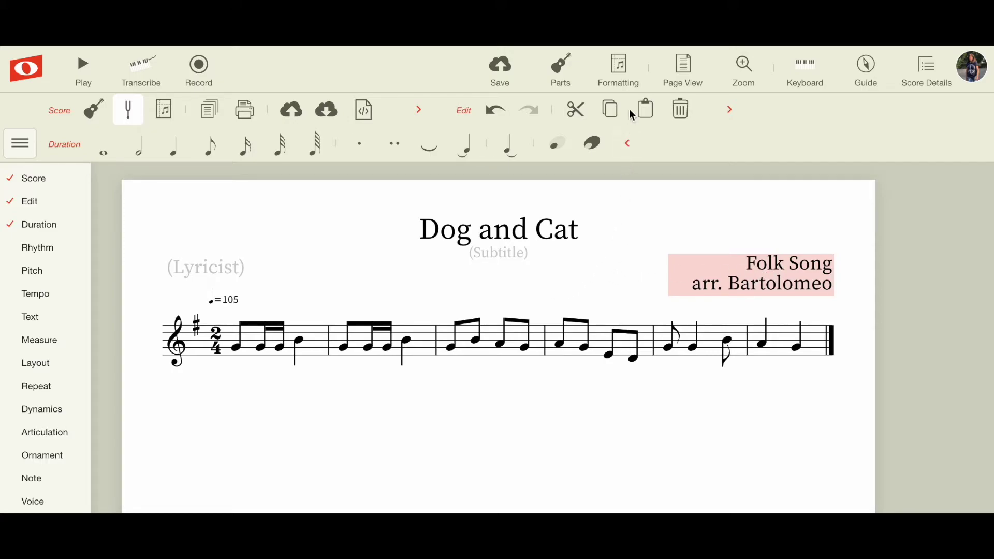
Set the score's note size to 6.2 px and show the text formatting settings
left_click(623, 81)
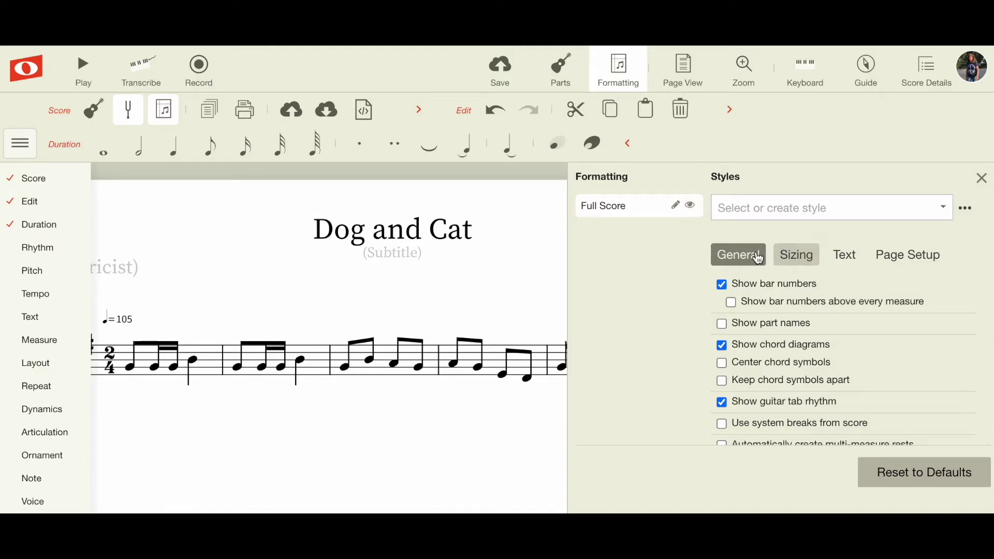
left_click(801, 264)
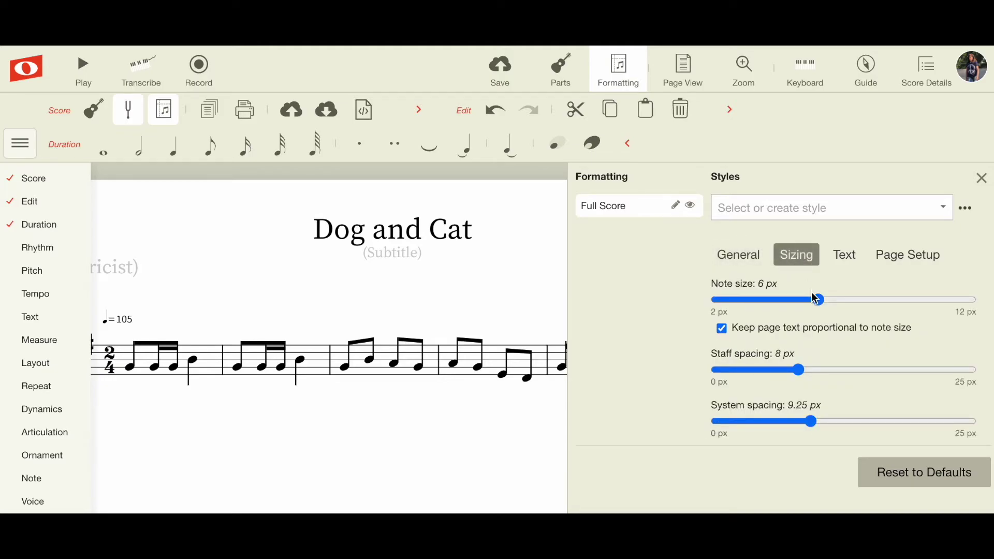
mouse_move(820, 306)
left_mouse_down()
mouse_move(821, 296)
mouse_move(871, 296)
mouse_move(827, 305)
left_mouse_up()
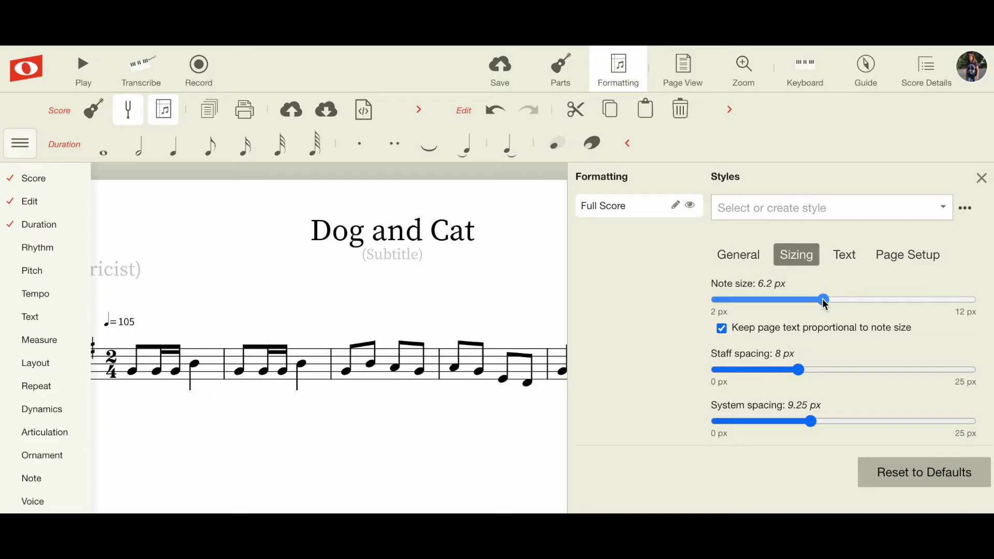
left_click(845, 256)
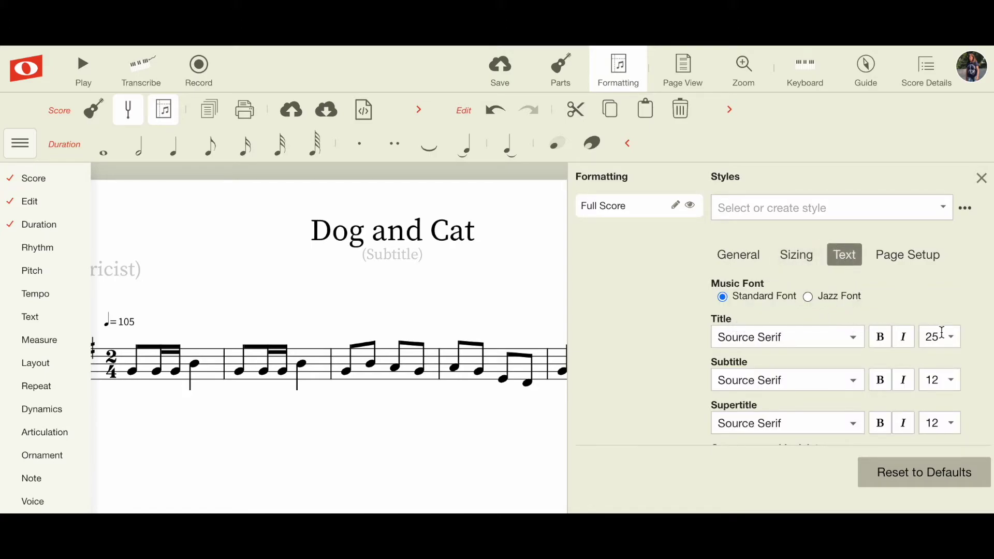
left_click(855, 342)
scroll(792, 406, "down", 5)
left_click(793, 406)
scroll(792, 403, "up", 3)
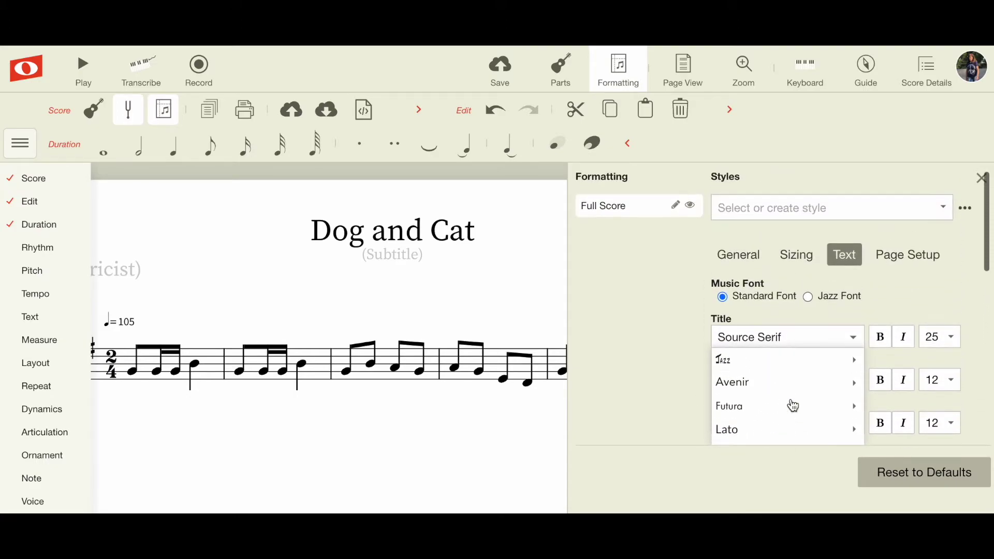
left_click(898, 297)
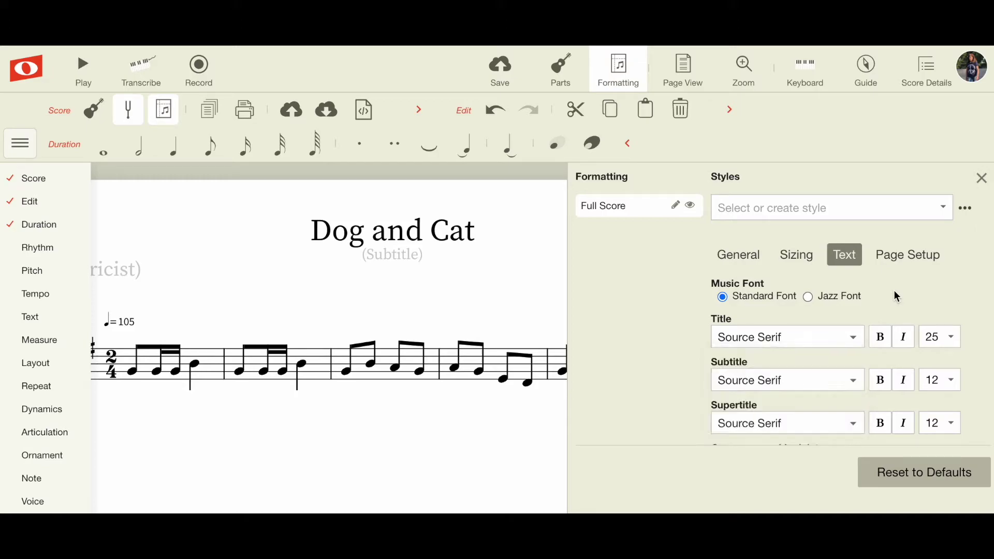
Set the font size to 18 for the title and 14 for the composer and lyricist, and save the score
left_click(952, 340)
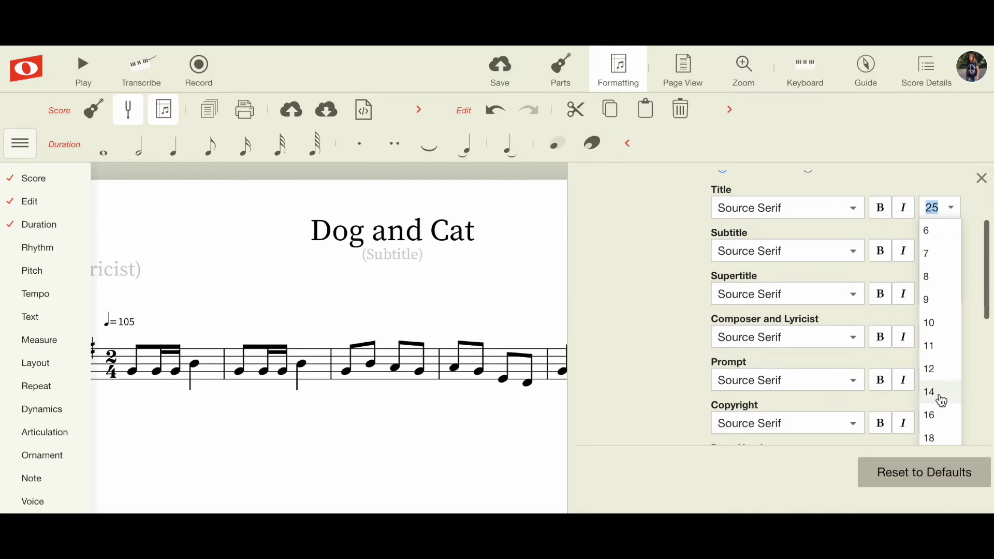
left_click(940, 438)
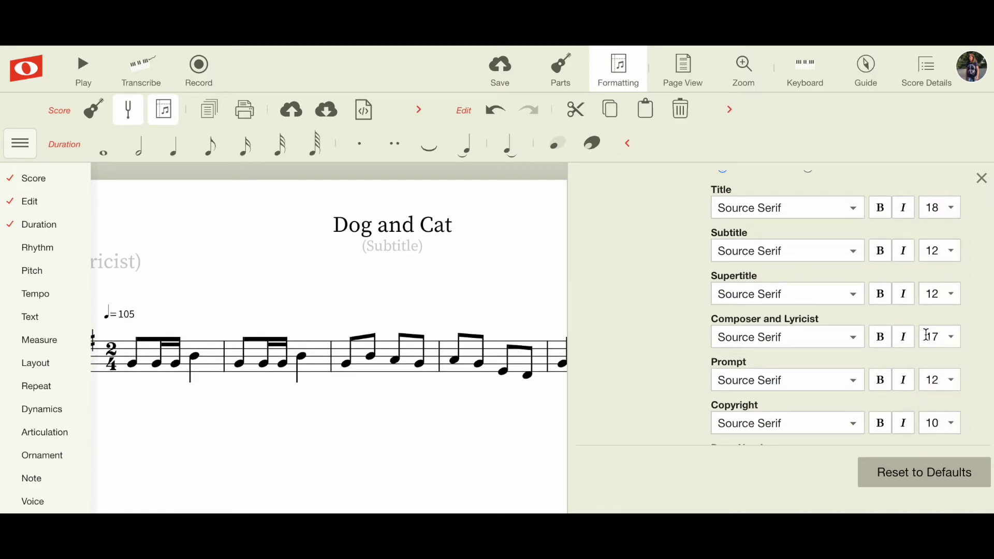
left_click(954, 339)
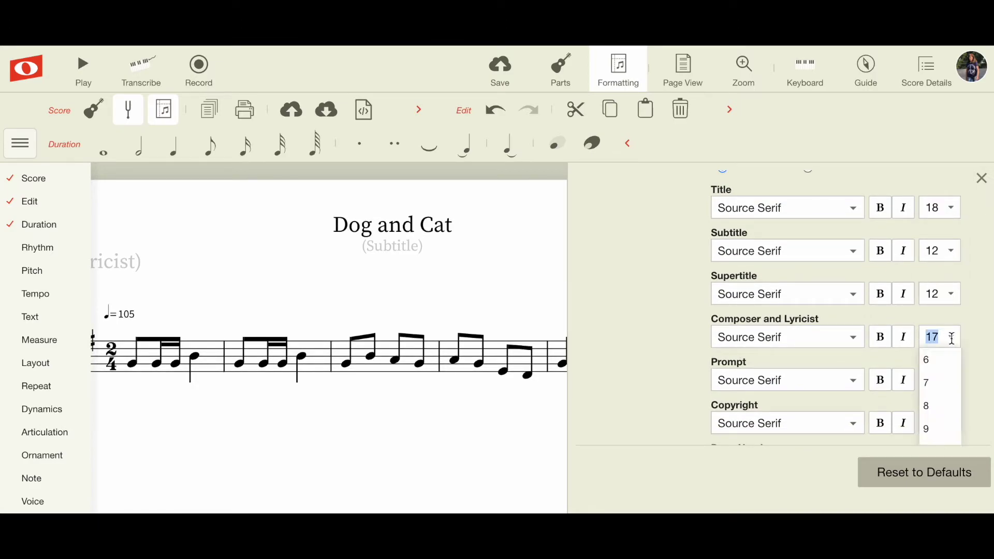
left_click(938, 411)
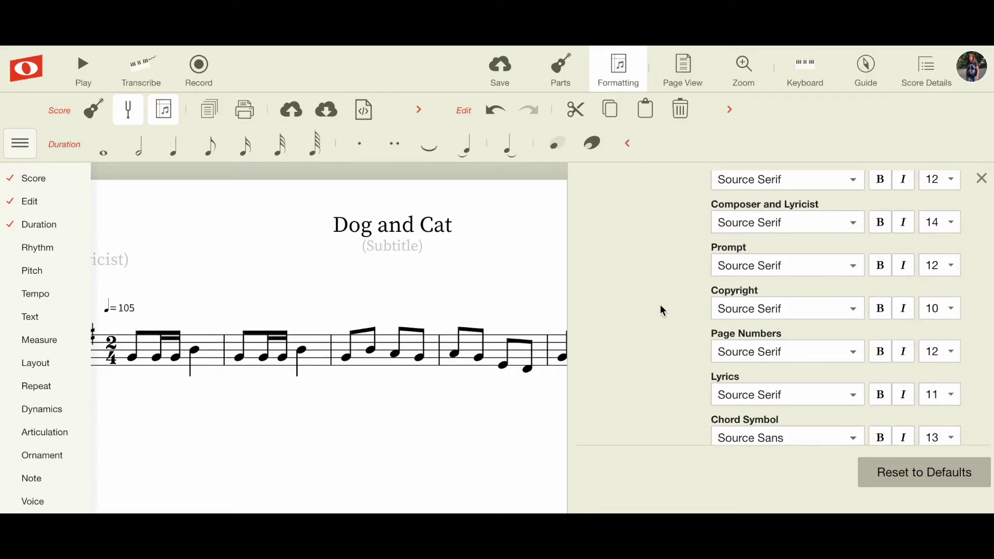
left_click(984, 180)
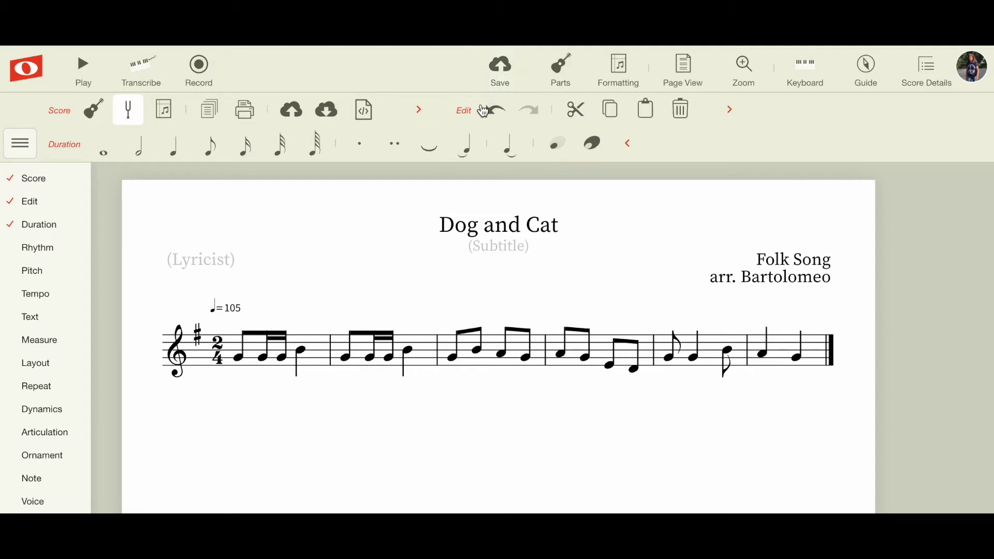
left_click(506, 67)
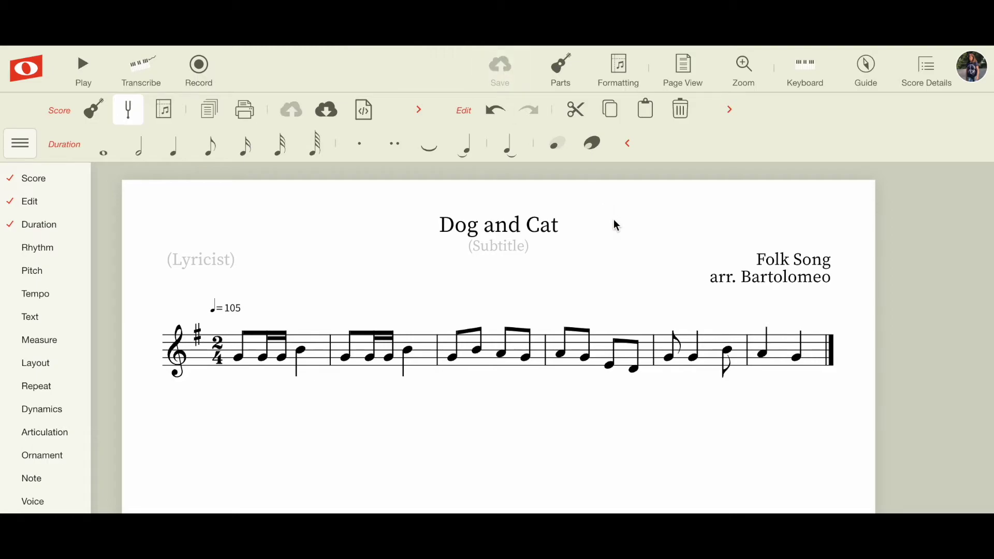
Enter the lyrics "Bought me a dog," under the four notes of measure 1, one word per note
scroll(620, 239, "down", 2)
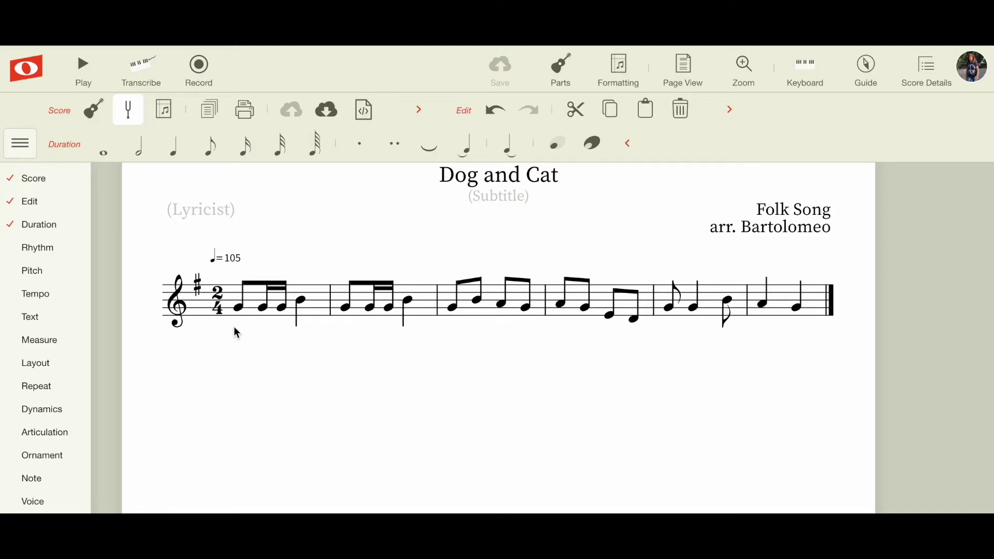
left_click(240, 308)
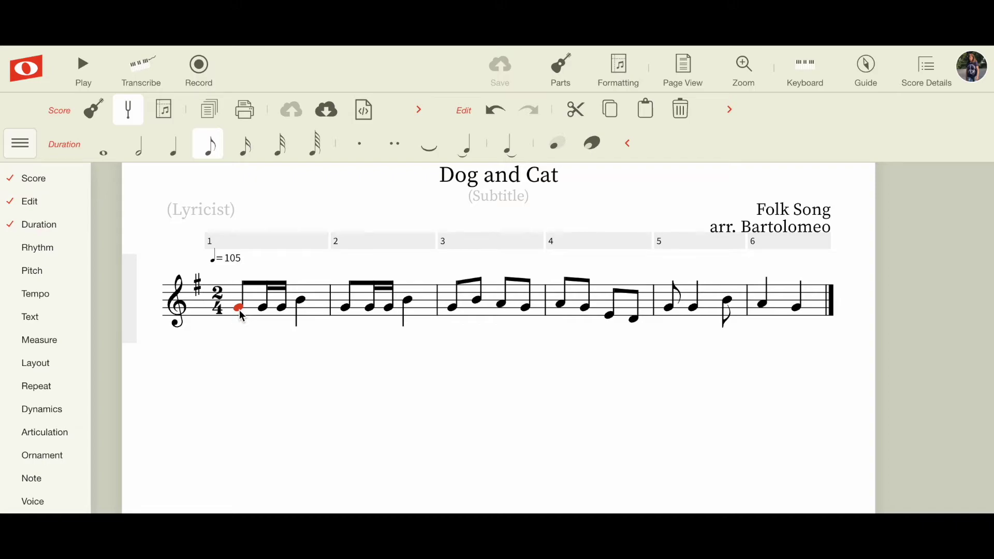
left_click(241, 314)
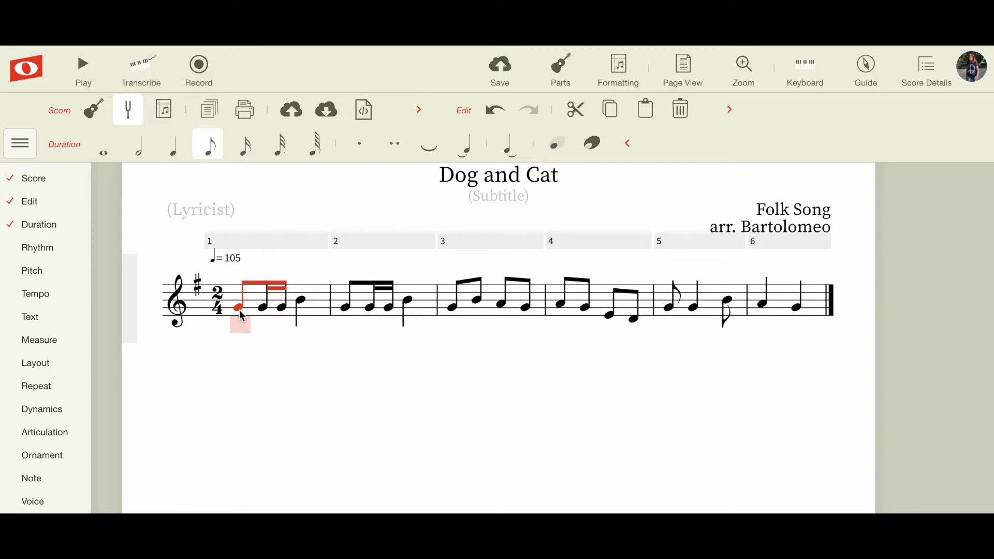
type("Bought")
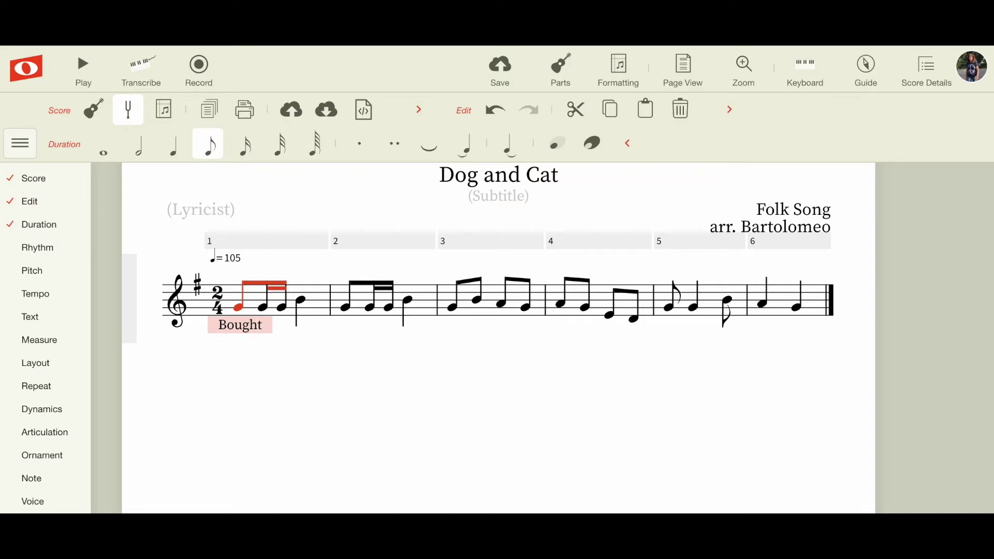
key("space")
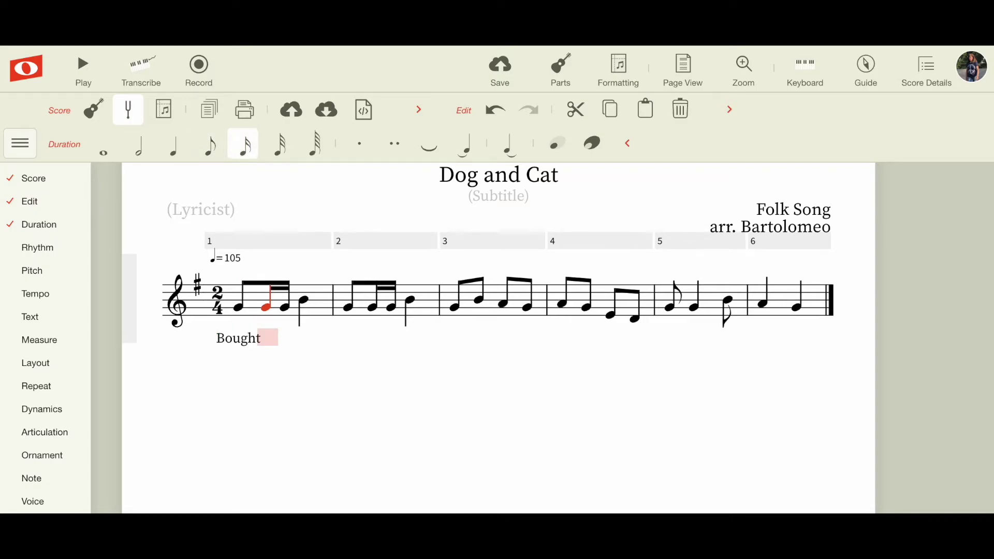
type("me")
key("space")
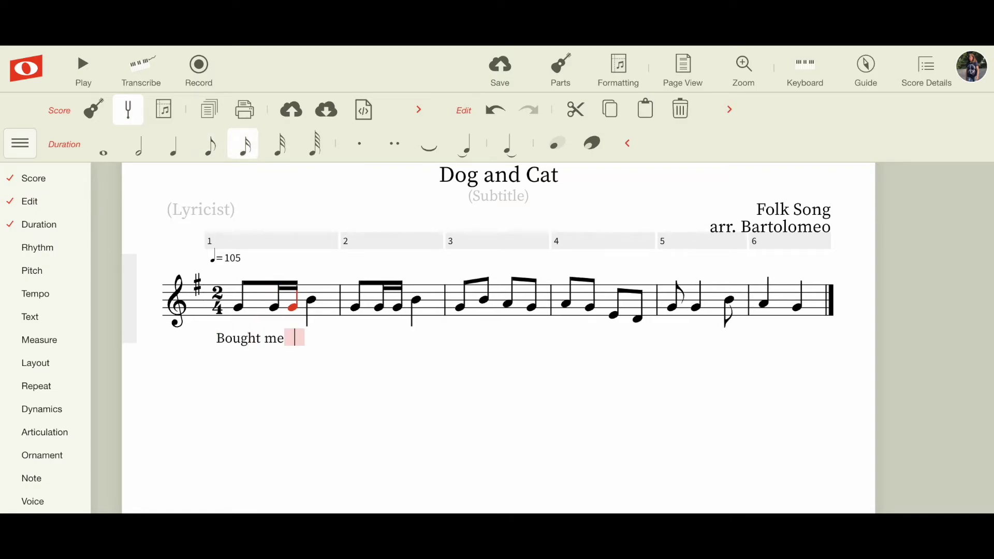
type("a")
key("space")
type("dog")
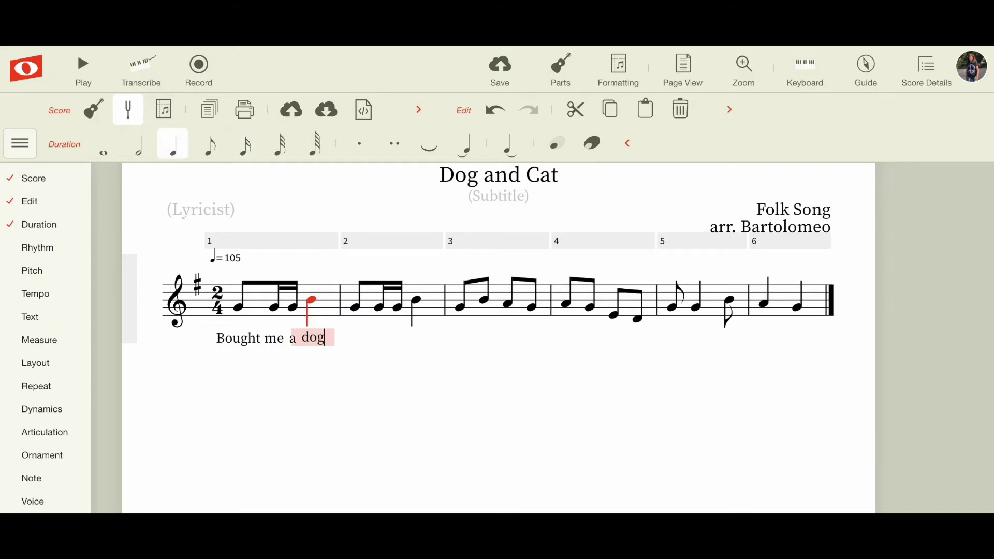
type(",")
key("space")
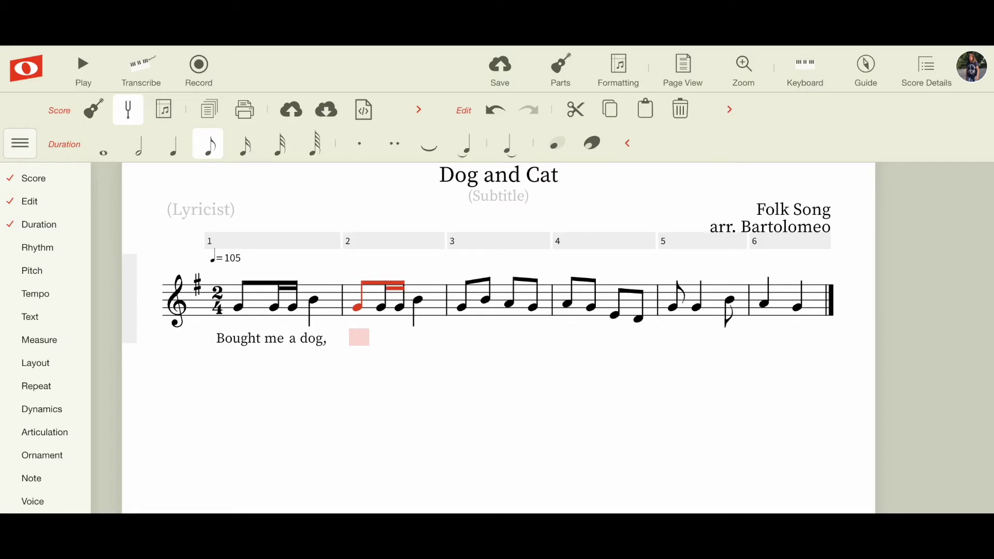
Enter the lyrics "bought me a cat," under the four notes of measure 2, one word per note
type("bought")
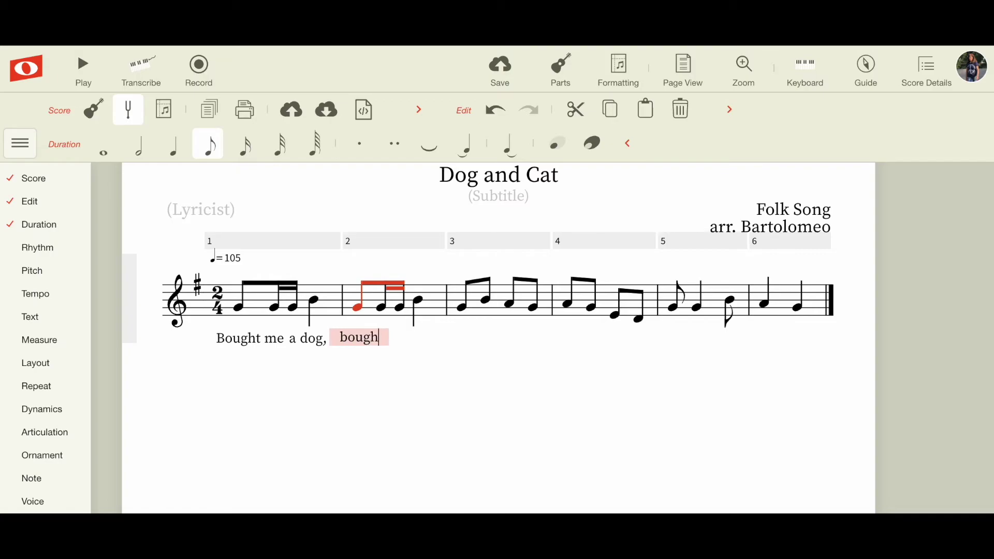
key("space")
type("me")
key("space")
type("a")
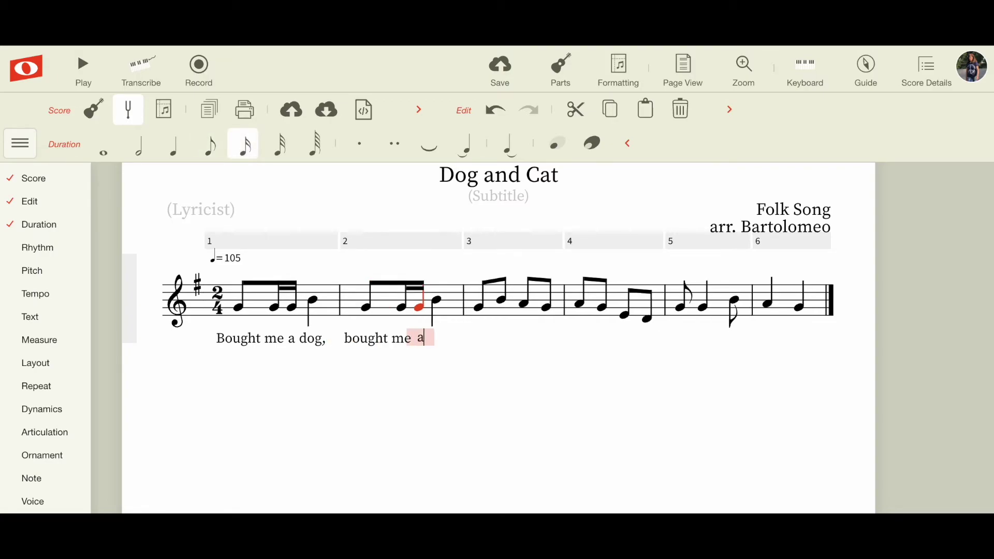
key("space")
type("cat,")
key("space")
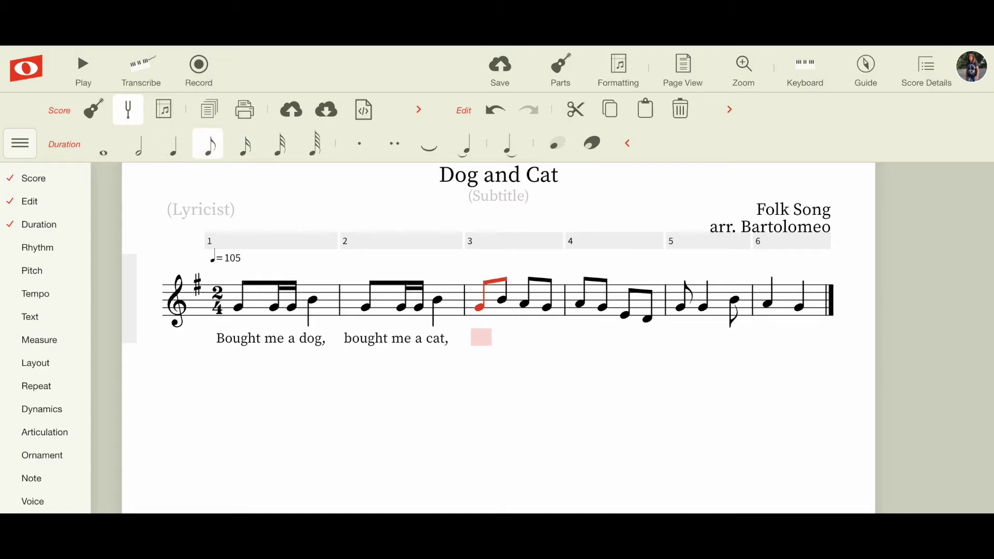
Enter the lyrics "they both fight but" under the four notes of measure 3, one word per note
type("they")
key("space")
type("both")
key("space")
type("fight")
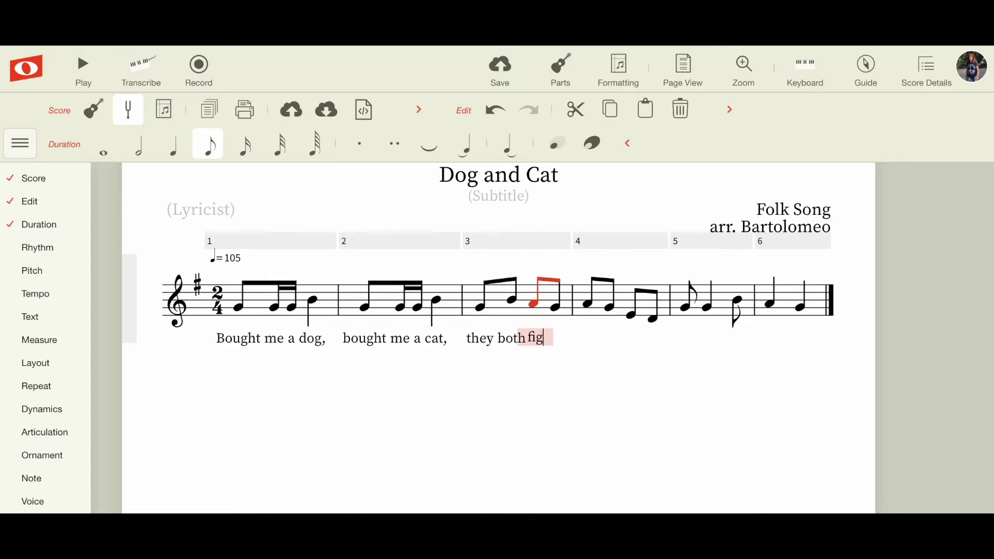
key("space")
type("but")
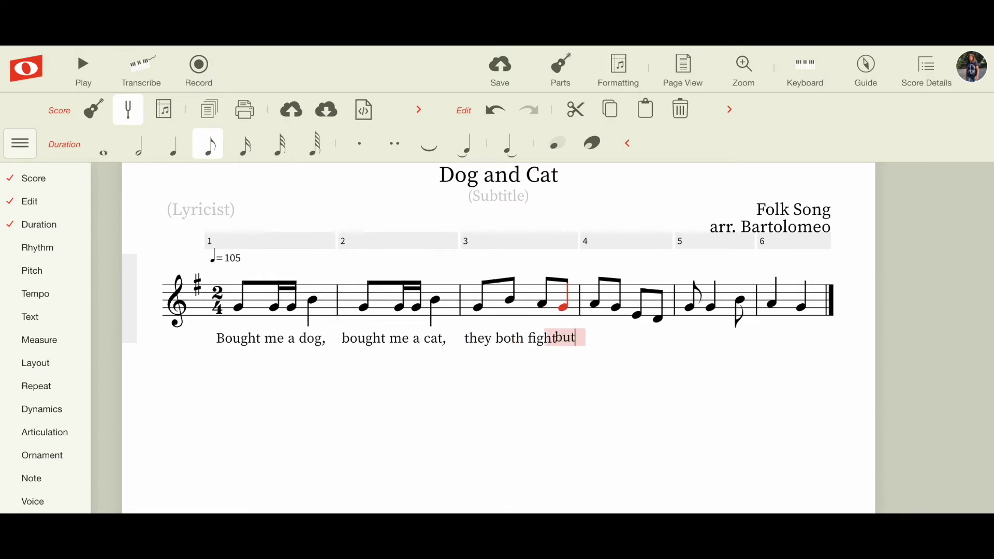
key("space")
Enter the lyrics "do not mind that." under the four notes of measure 4 and undo any stray note entry
type("do")
key("space")
type("not")
key("space")
type("mind")
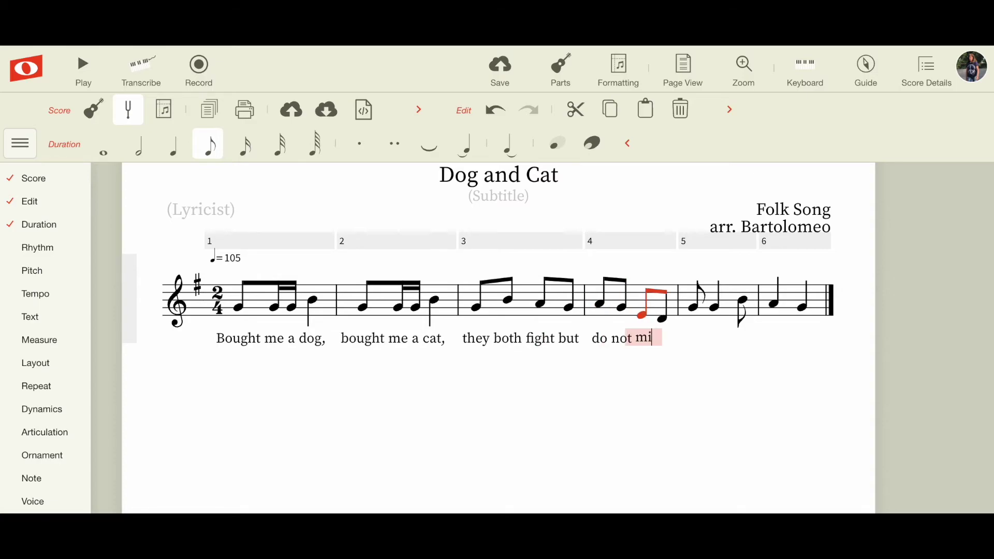
key("space")
type("that.")
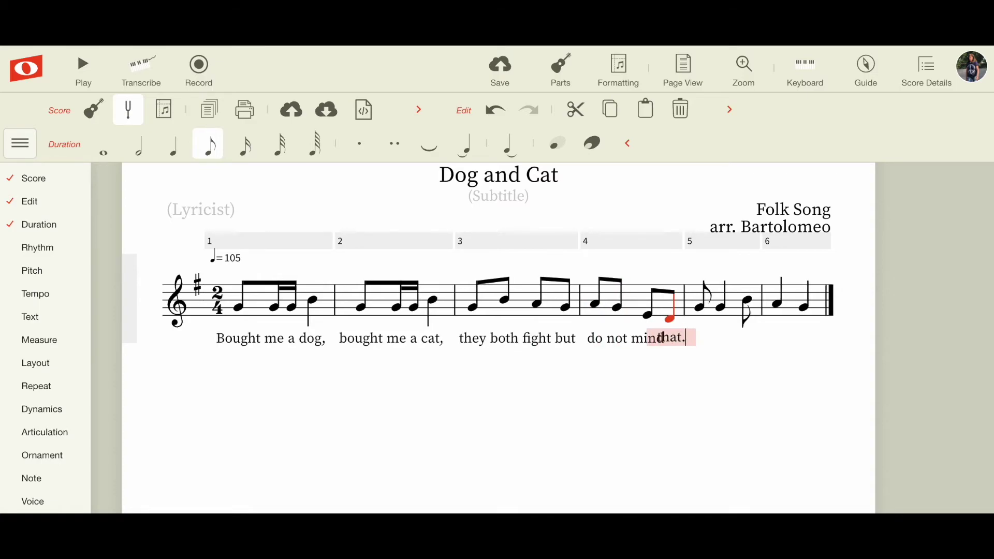
key("Return")
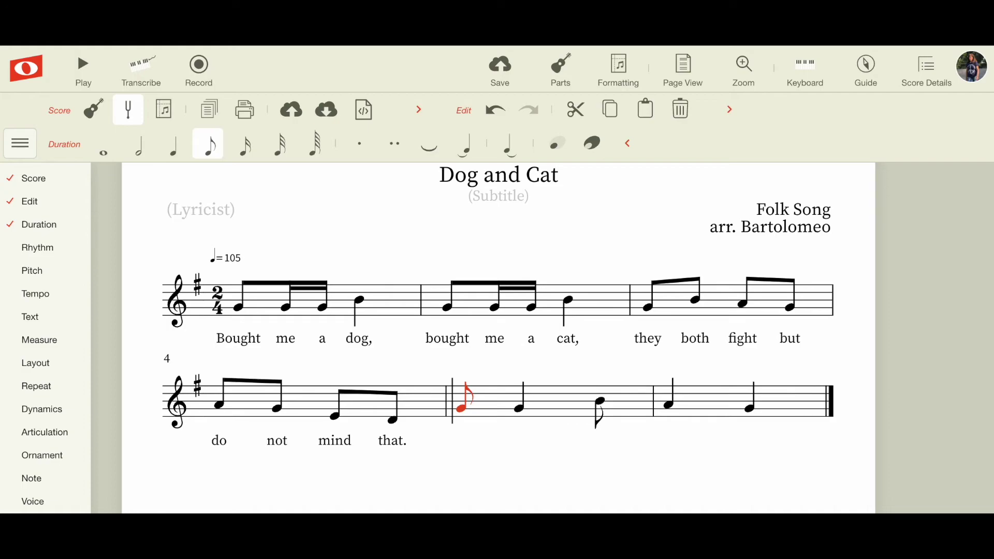
key("c")
left_click(493, 115)
Enter the lyrics "Hi-o my" under the three notes of measure 5, splitting "Hi-o" into two hyphenated syllables
left_click(462, 409)
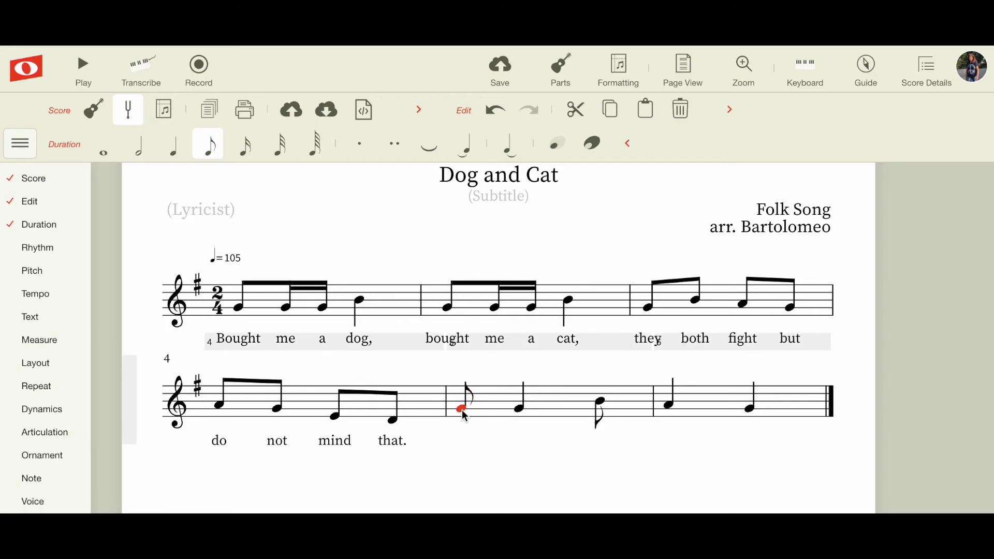
key("ctrl+l")
type("Hi ")
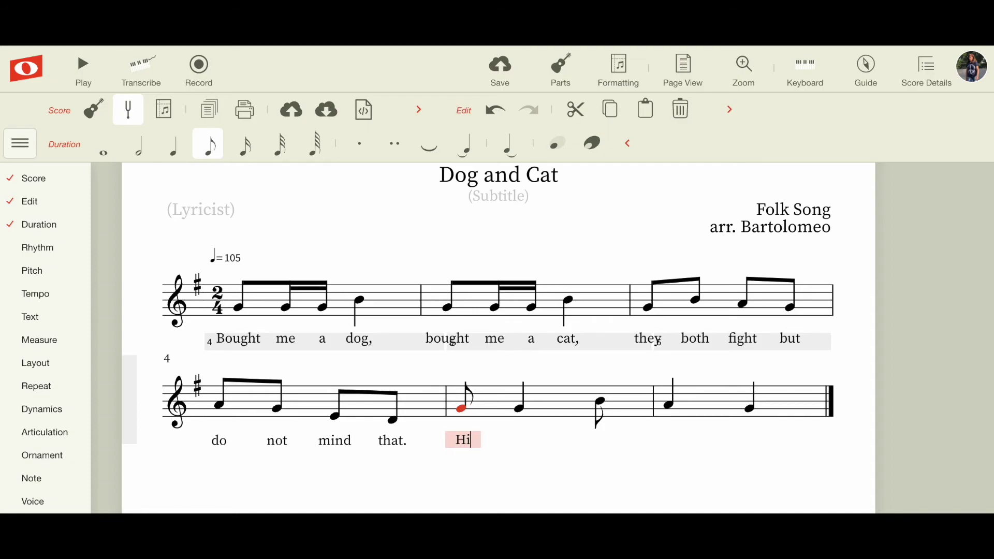
type("- ")
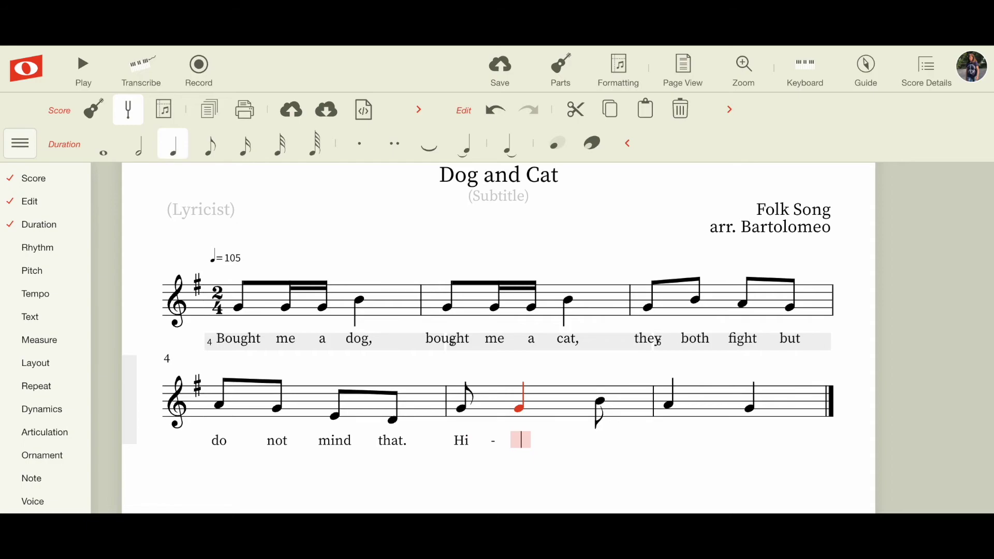
type("o")
left_click(209, 144)
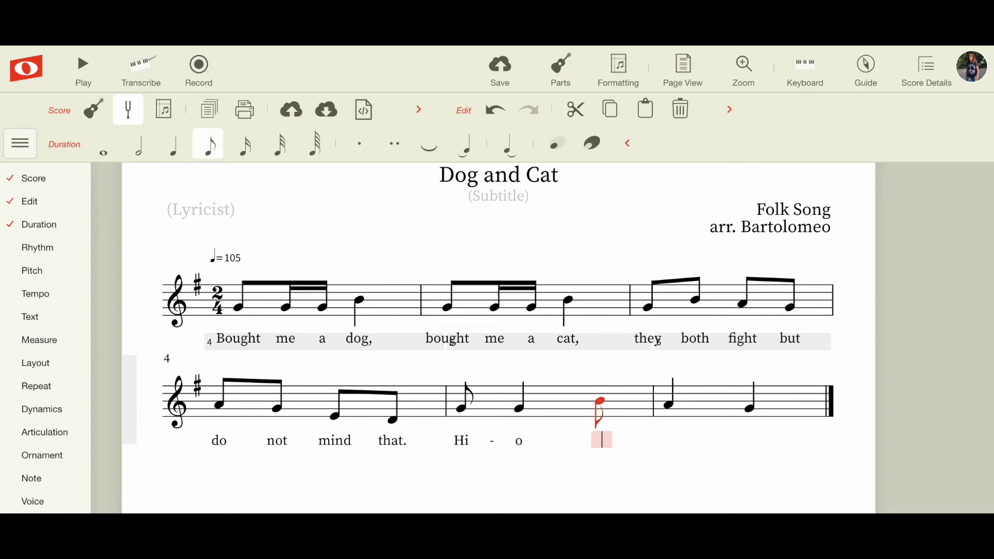
type("my")
key("space")
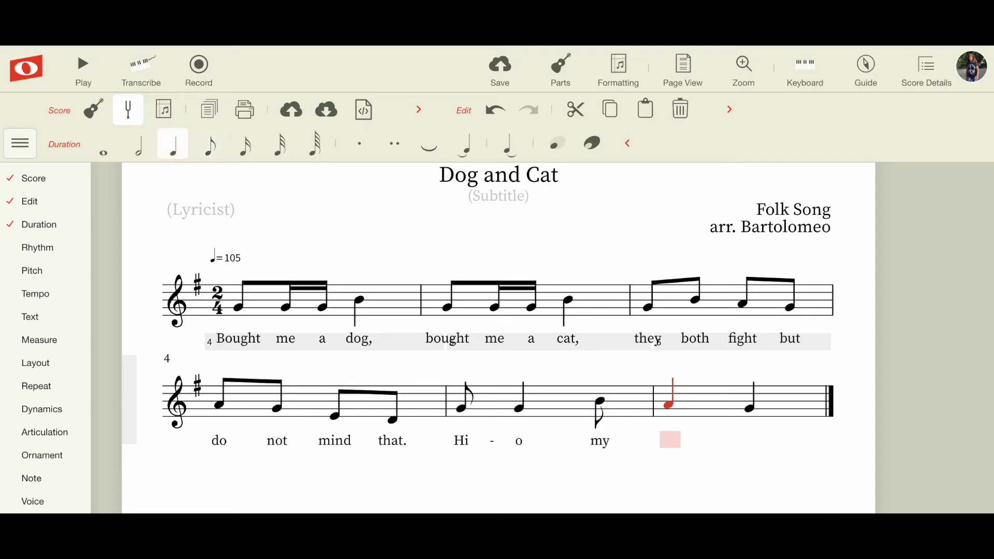
Enter the hyphenated lyric "dar-ling." under the two notes of measure 6, finish lyric entry and clear the selection
type("dar")
key("minus")
type("ling.")
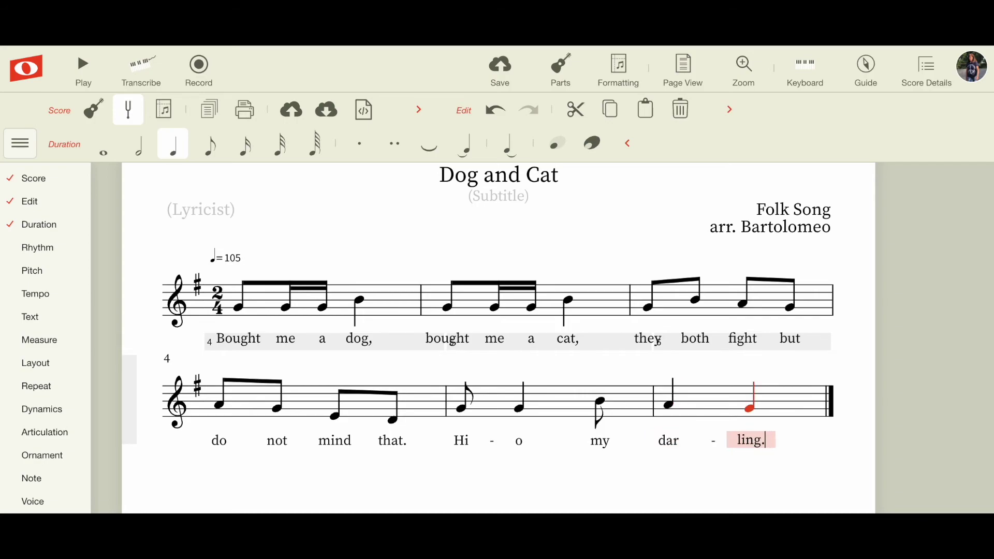
key("Escape")
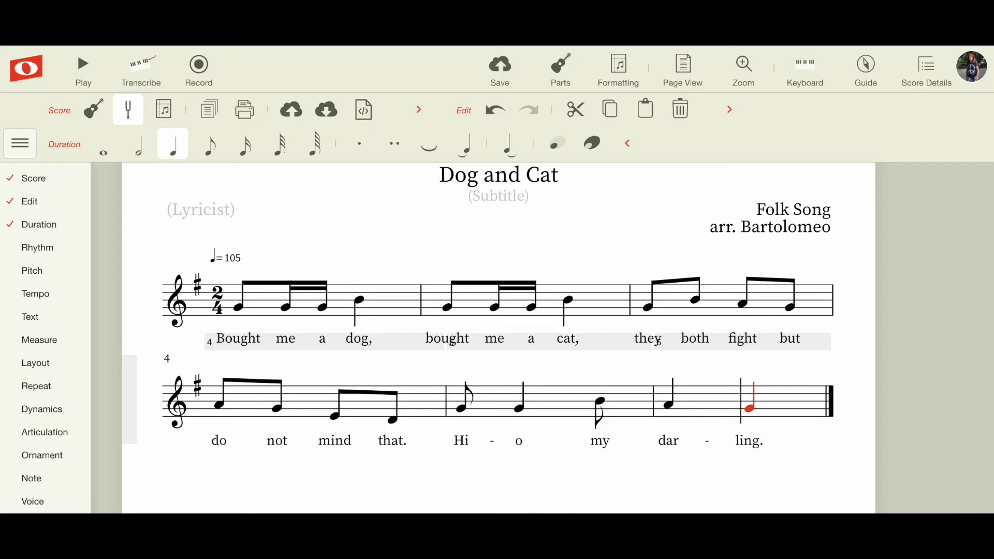
left_click(404, 374)
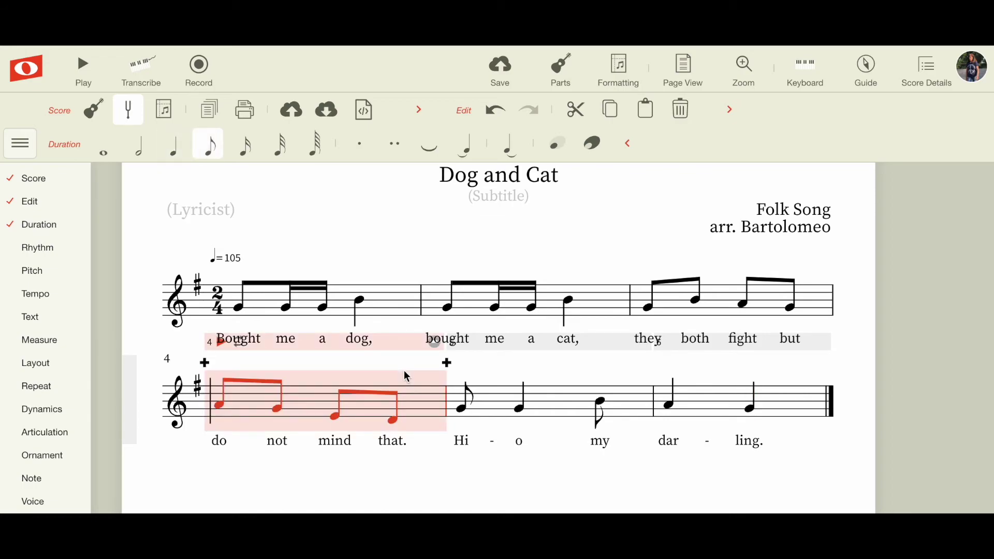
left_click(372, 248)
left_click(365, 198)
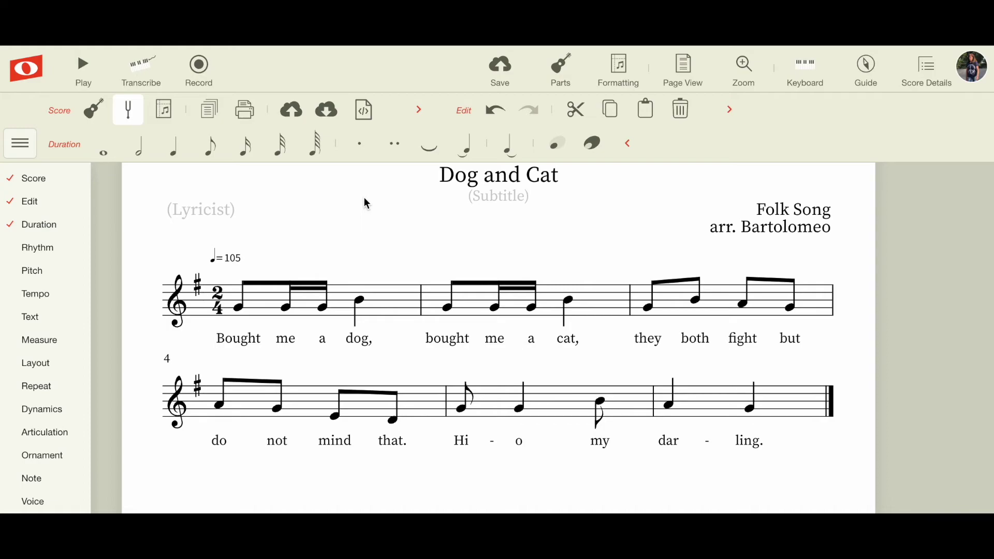
Reopen the lyric "Bought" in measure 1, retype its ending "ght", step through the following words and leave lyric editing
left_click(238, 340)
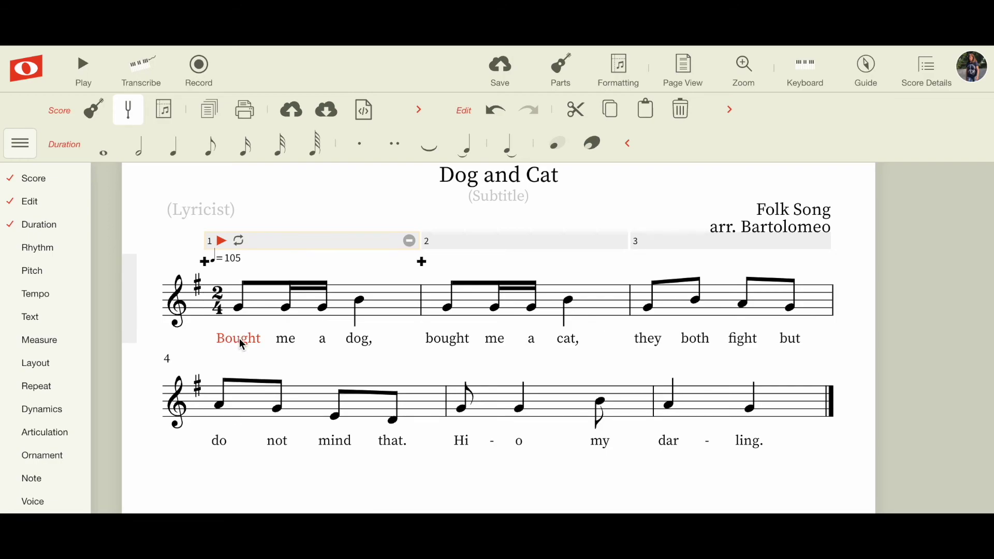
left_click(240, 339)
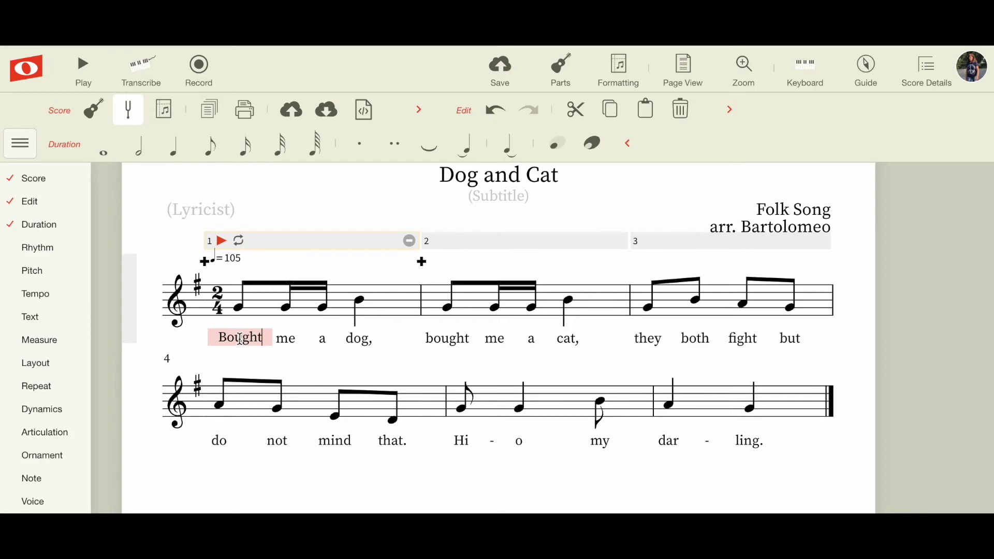
key("BackSpace")
key("BackSpace")
key("BackSpace")
type("ght")
key("space")
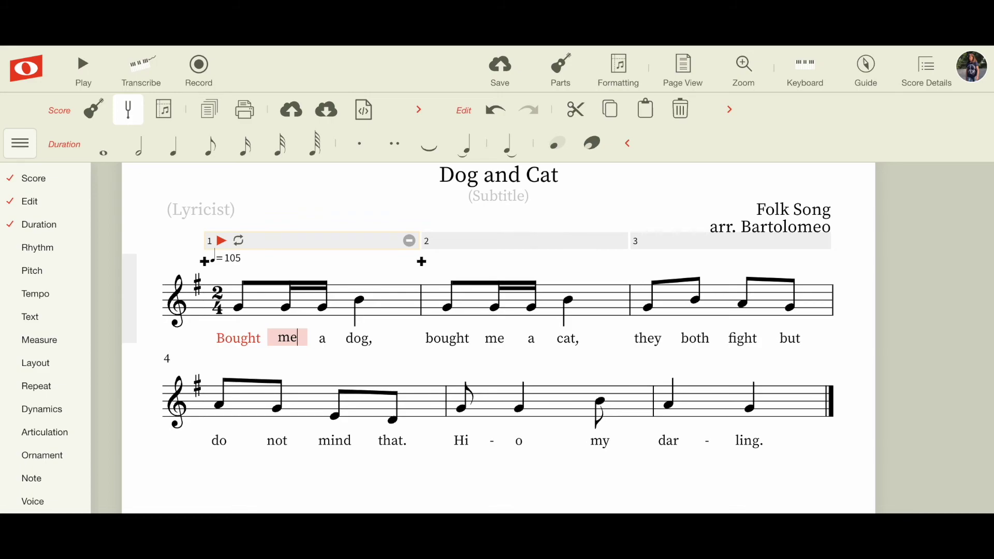
type("me")
key("space")
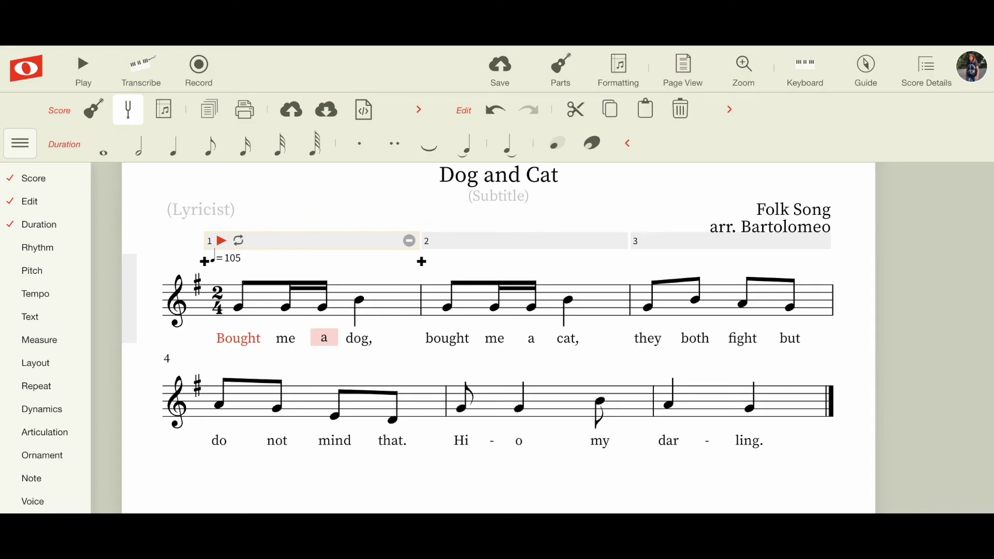
left_click(295, 193)
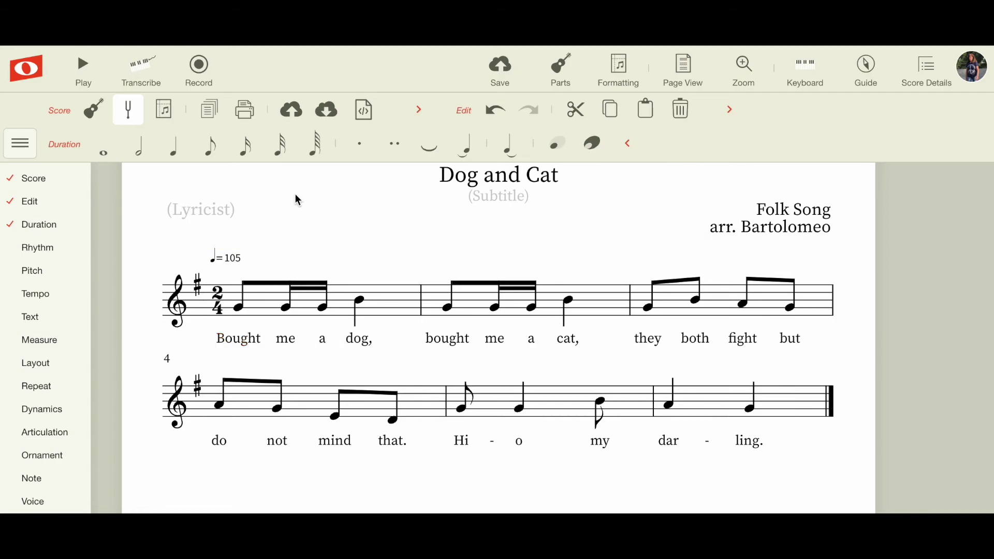
Add a second verse line reading "This is my sec-ond verse!" below the existing lyrics, starting at the first note of measure 1
double_click(237, 340)
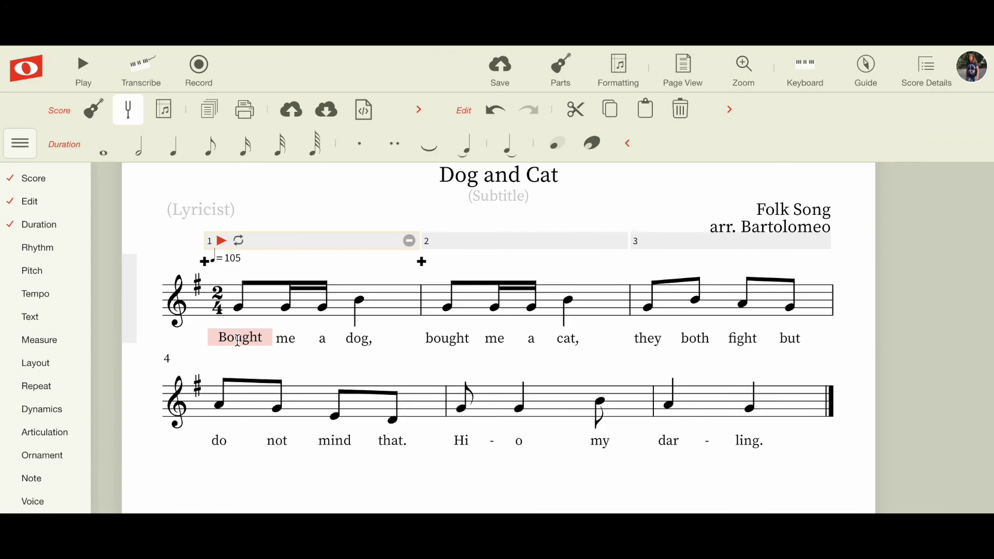
key("Escape")
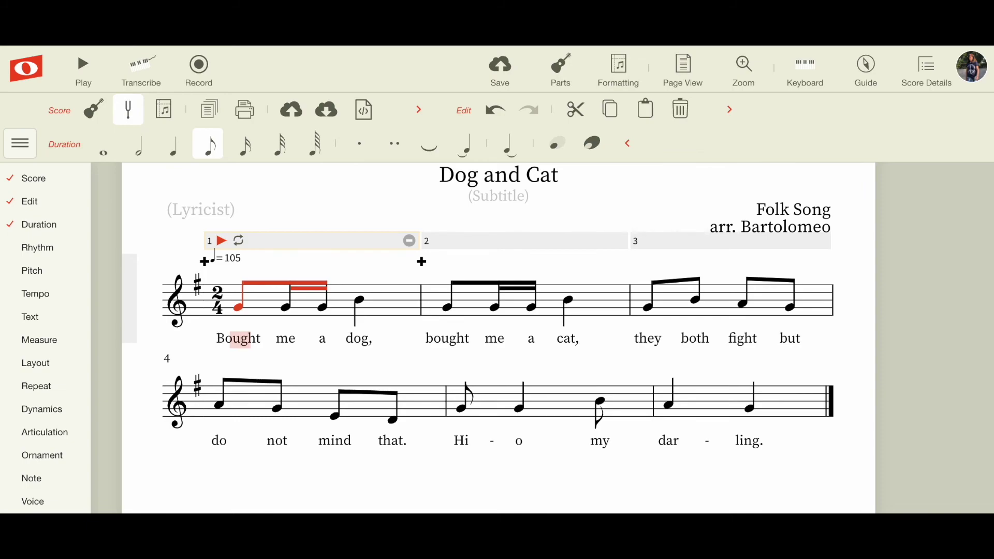
type("This")
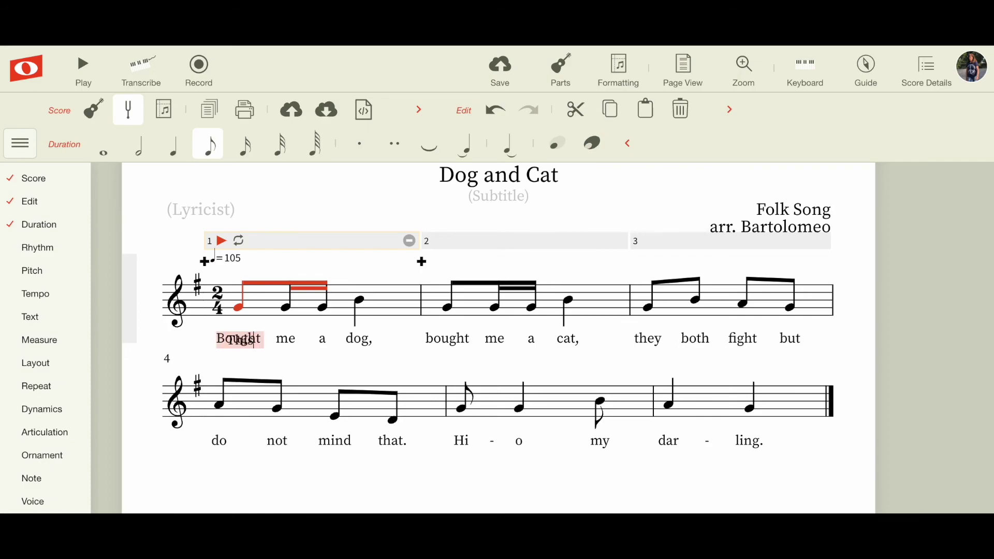
key("space")
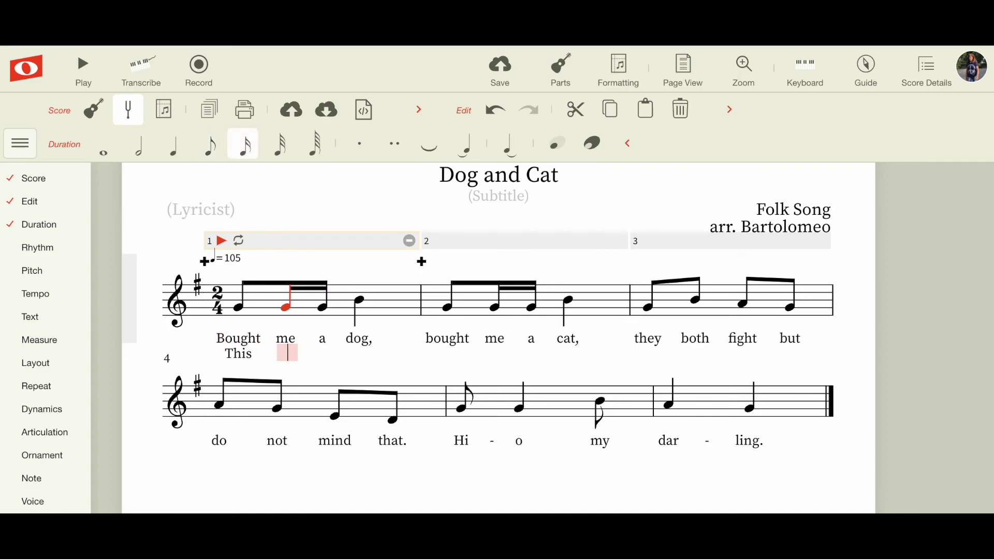
type("is")
key("space")
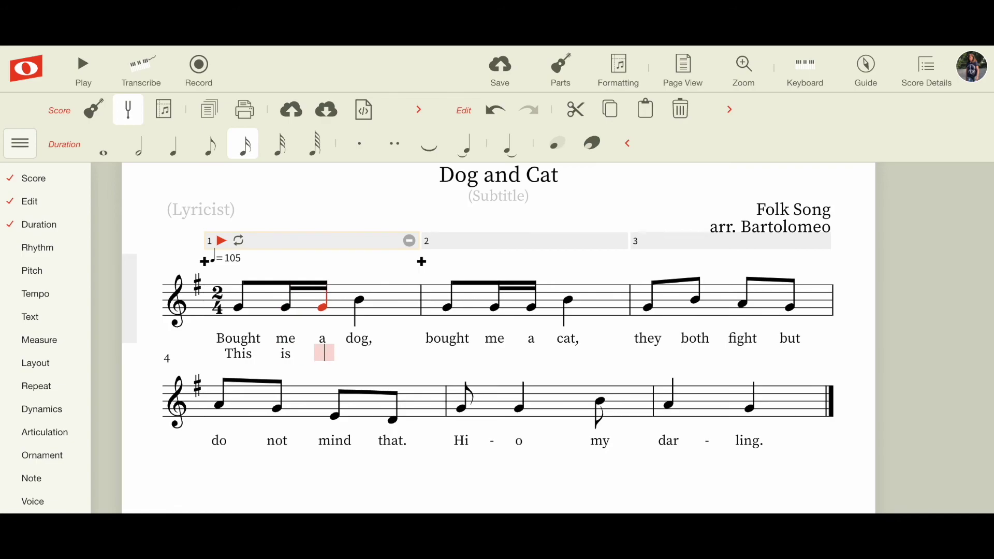
type("my")
key("space")
type("sec")
key("minus")
type("ond")
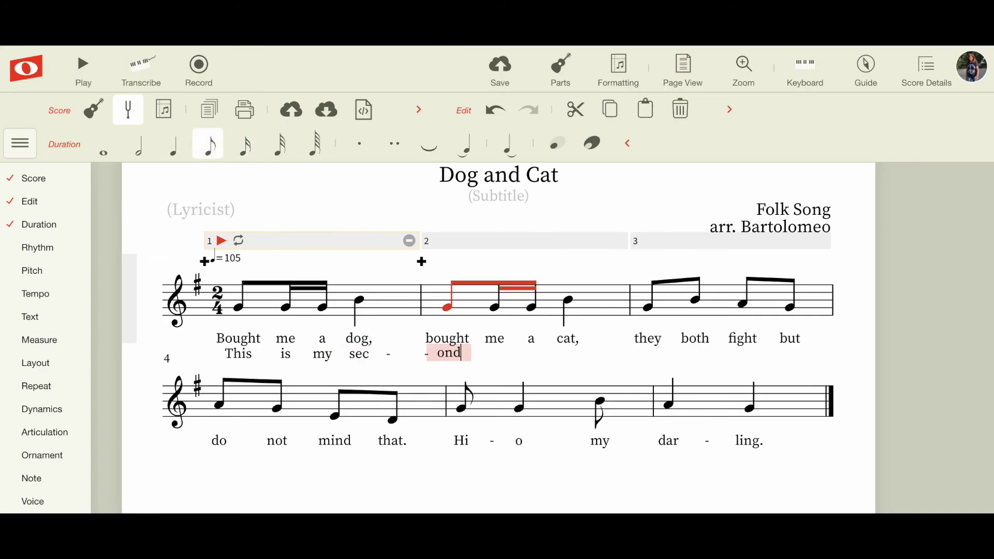
key("space")
type("verse!")
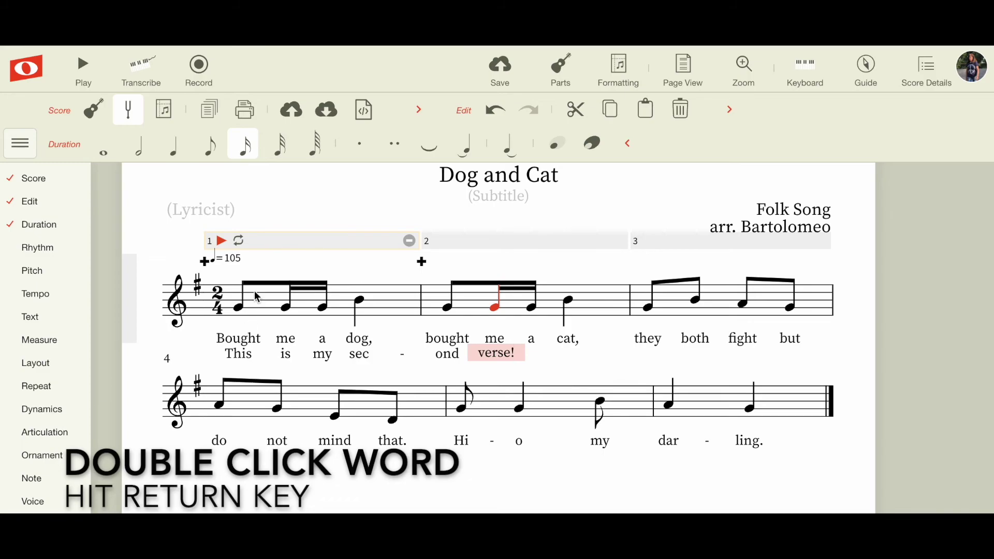
Undo the second-verse lyrics, clear the selection and save the score
left_click(497, 120)
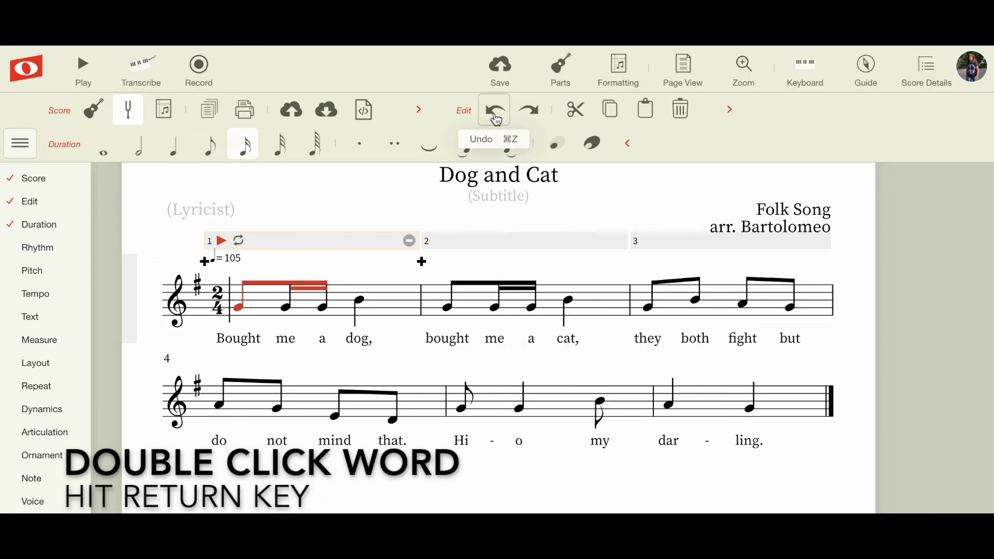
left_click(359, 200)
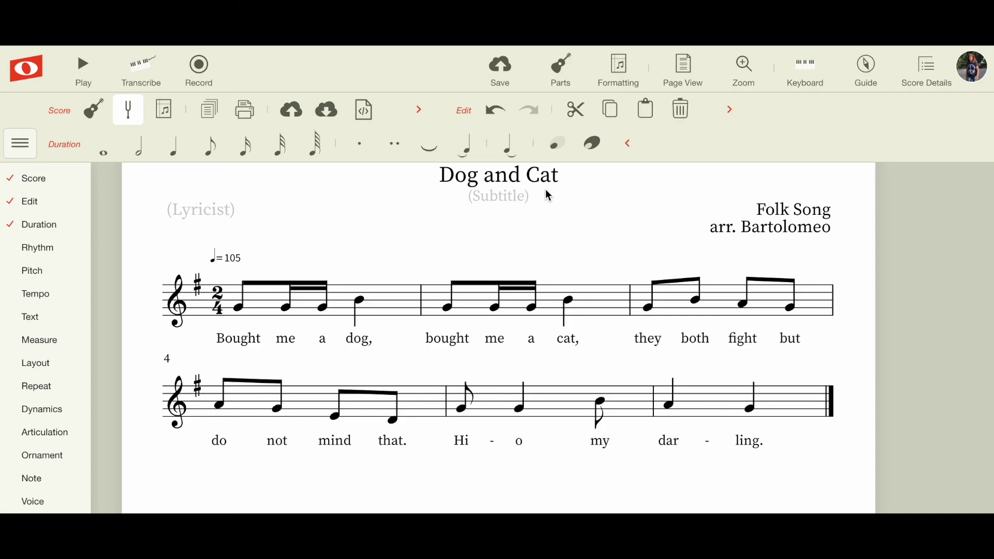
left_click(501, 72)
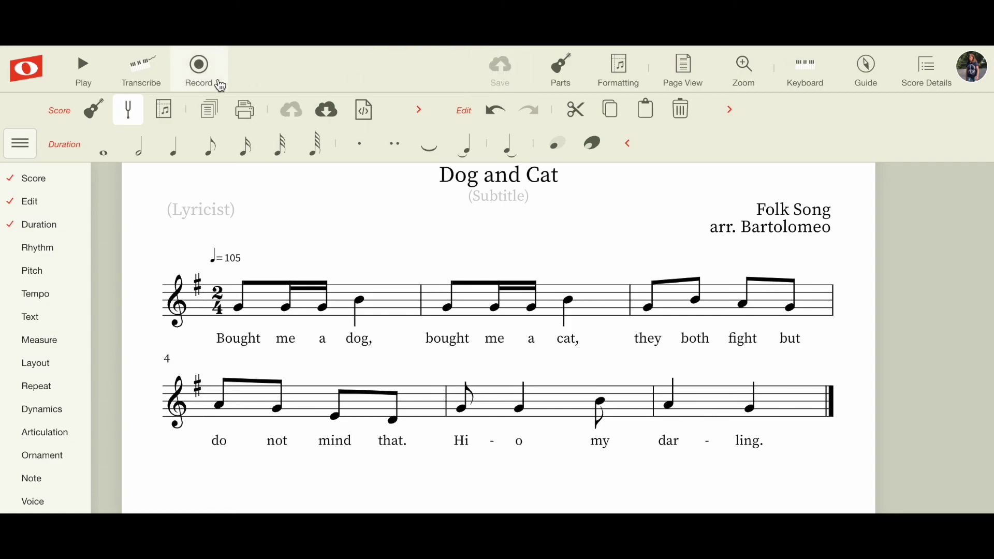
Show the site navigation with the score library, recent scores and groups, and close it again
left_click(49, 82)
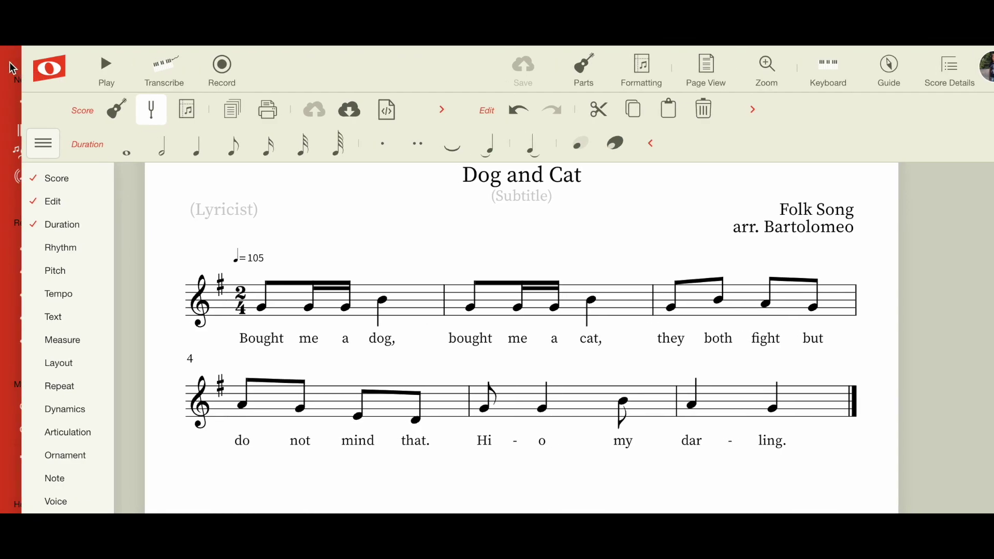
mouse_move(13, 67)
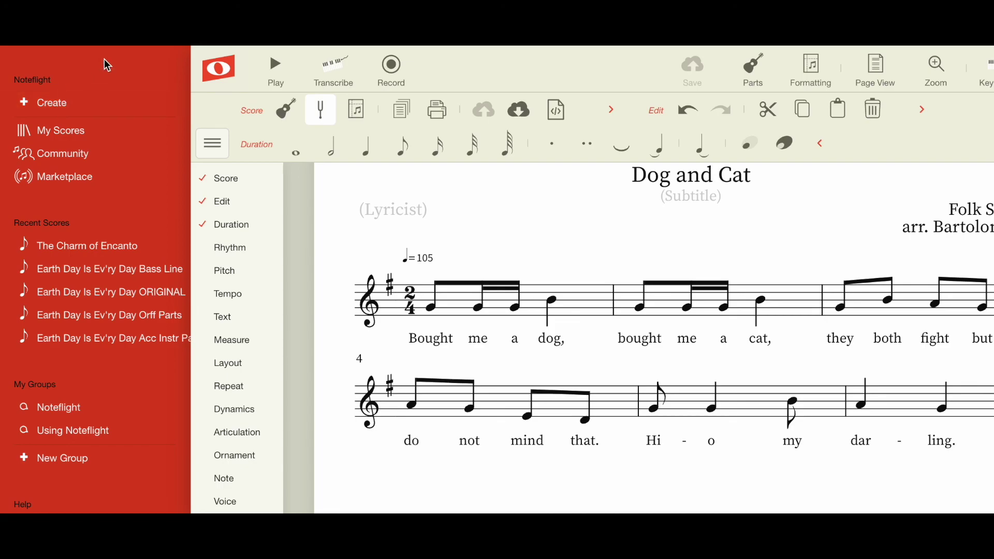
left_click(218, 69)
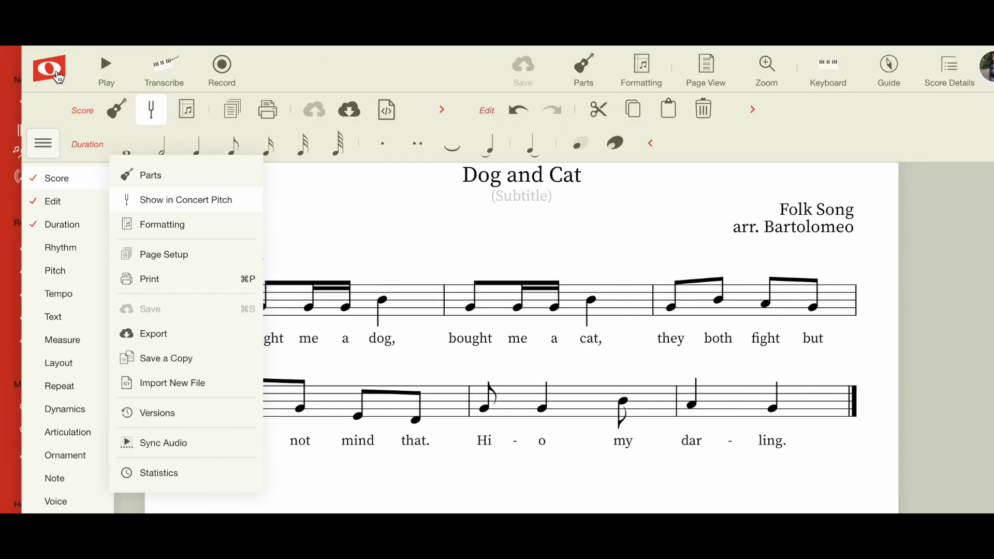